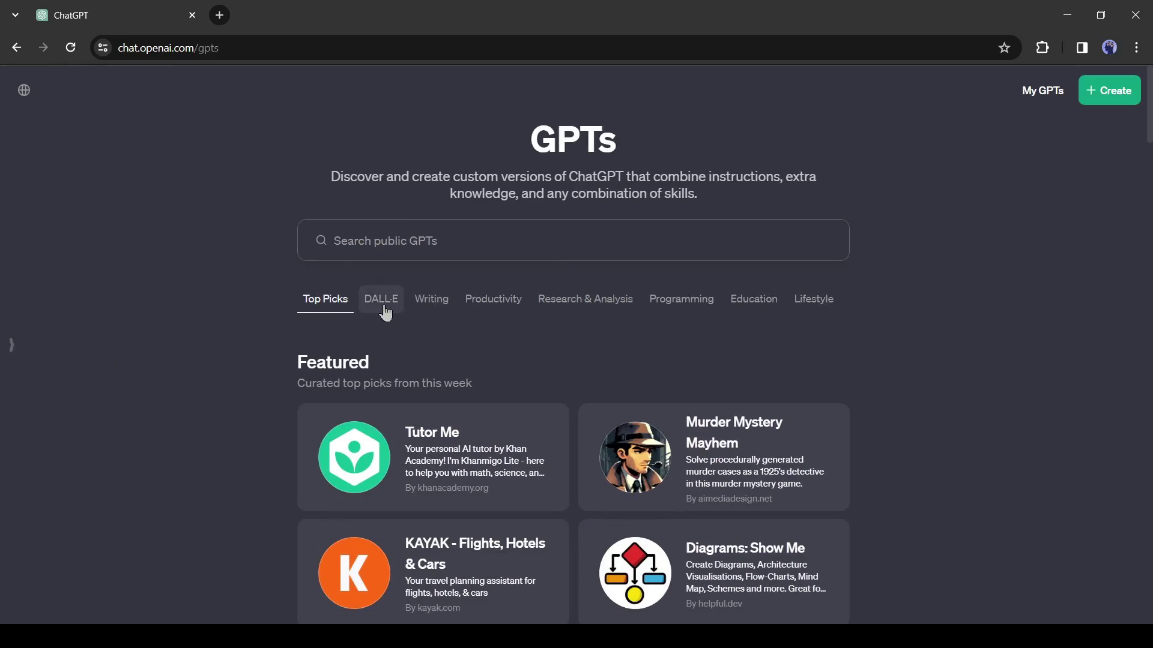
- Browse the Trending, By ChatGPT, DALL·E, Writing, Productivity and Research GPT lists
scroll(408, 360, down, 10)
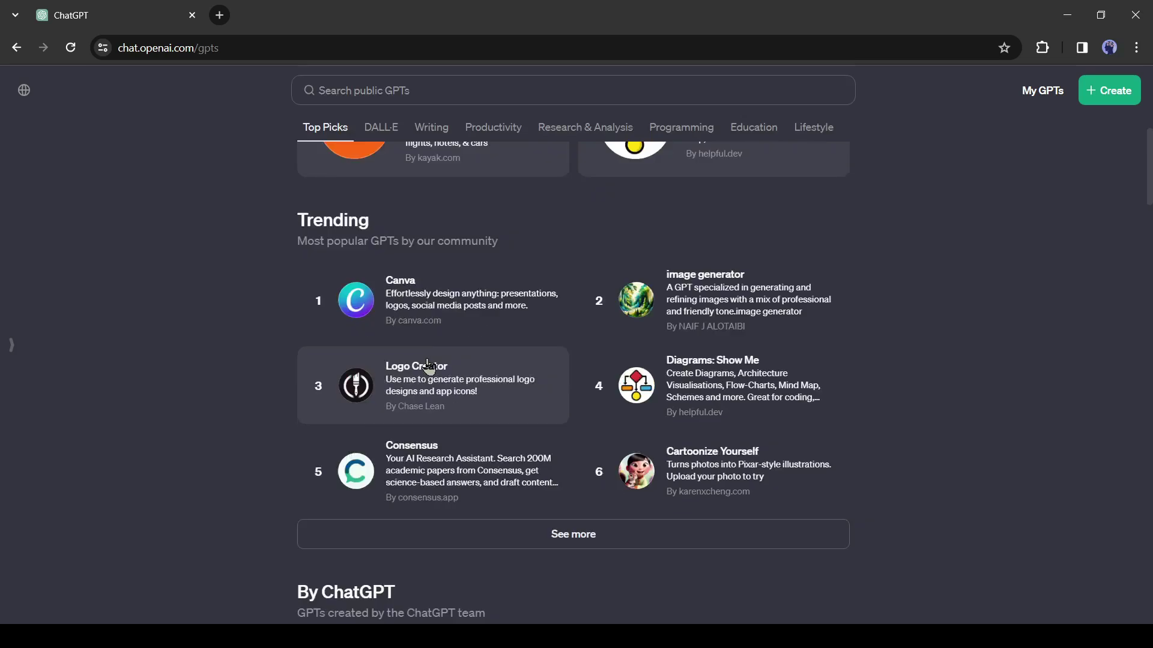
scroll(446, 361, down, 5)
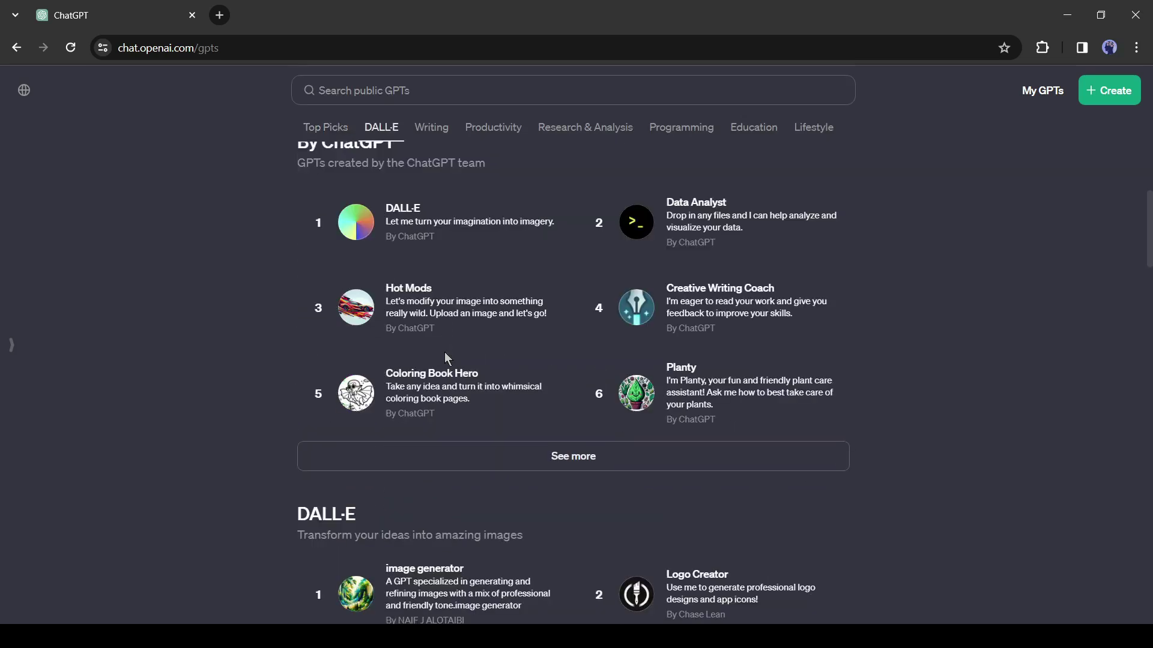
scroll(446, 360, up, 3)
scroll(446, 359, down, 3)
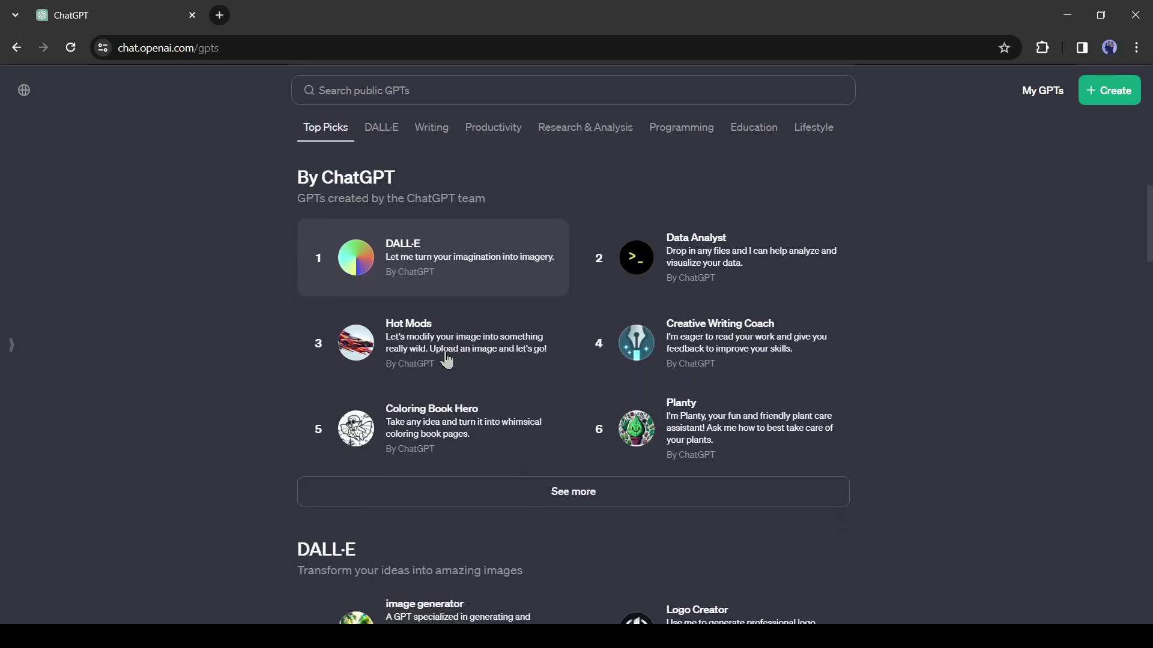
scroll(446, 359, down, 5)
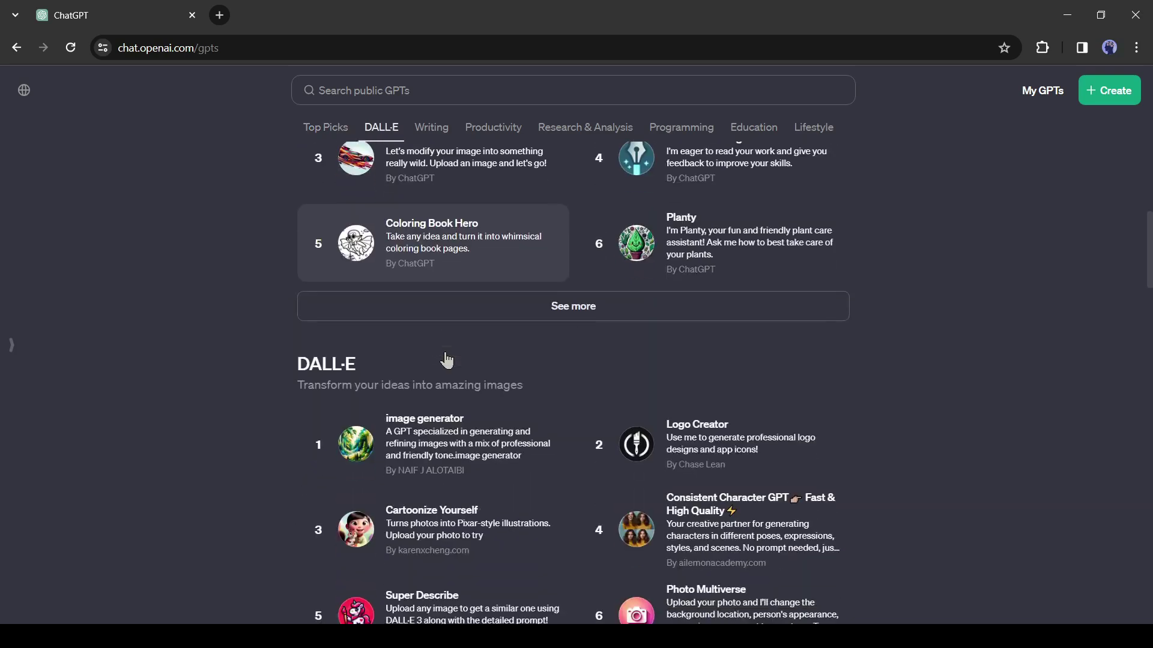
scroll(446, 360, down, 6)
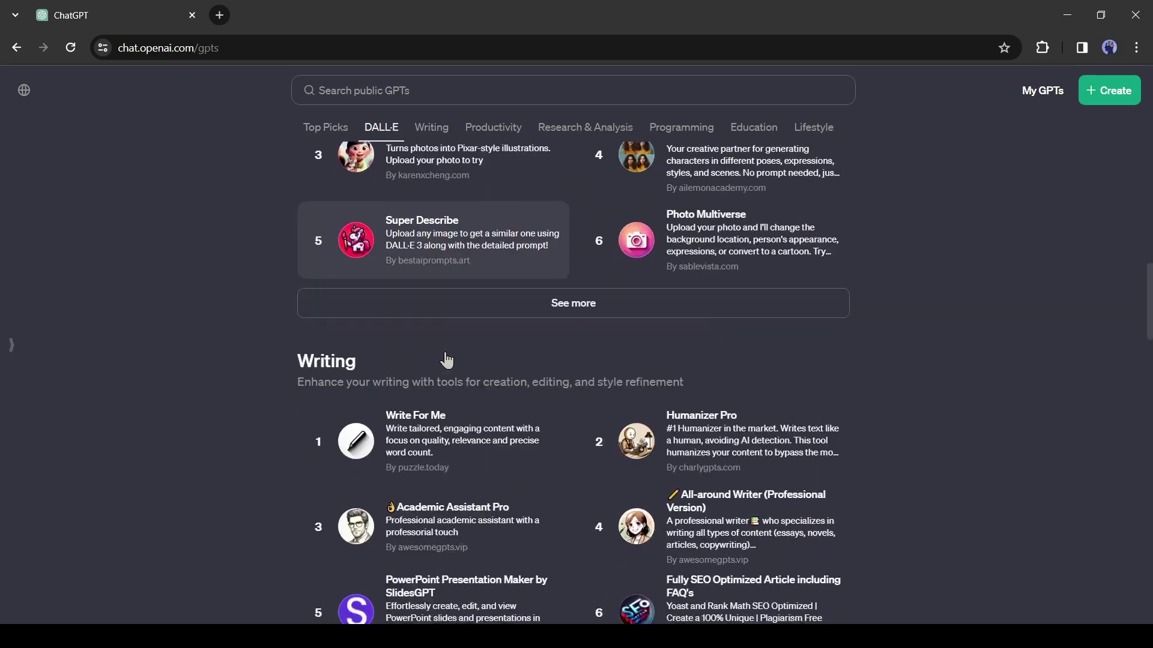
scroll(446, 359, down, 4)
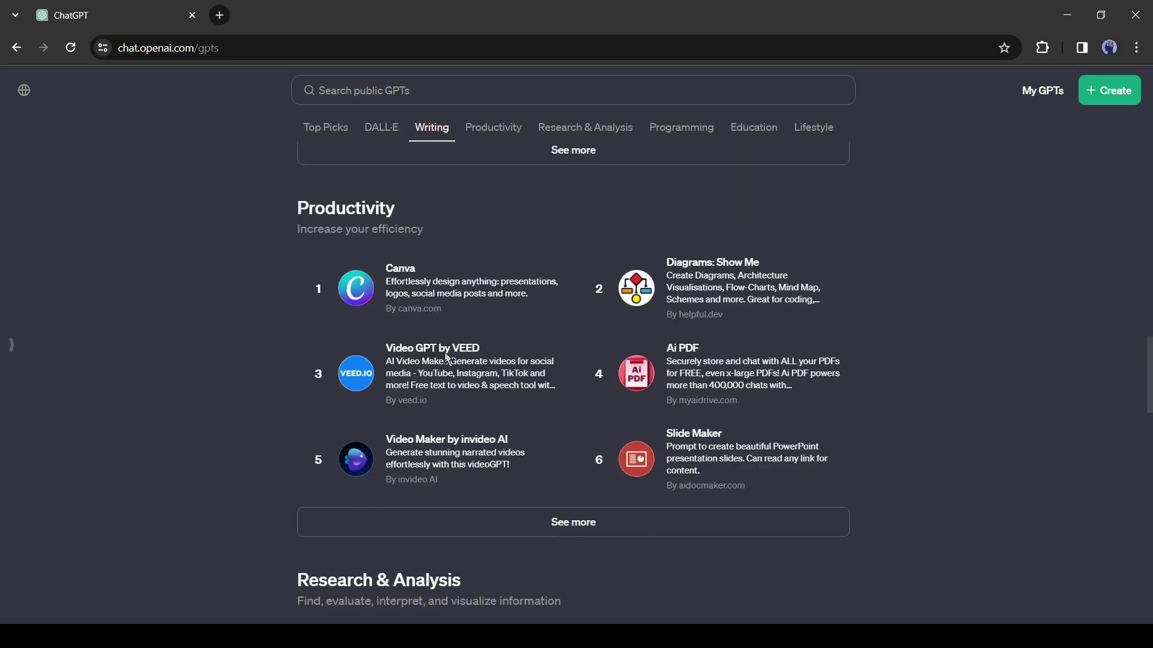
scroll(514, 471, down, 8)
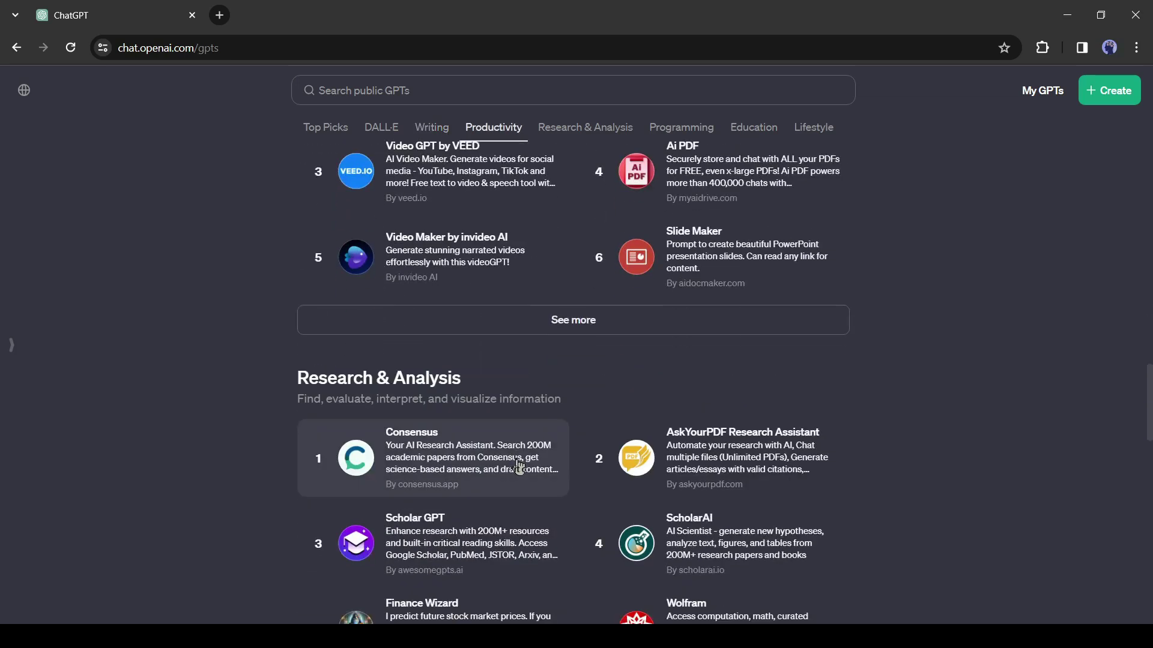
scroll(517, 457, down, 1)
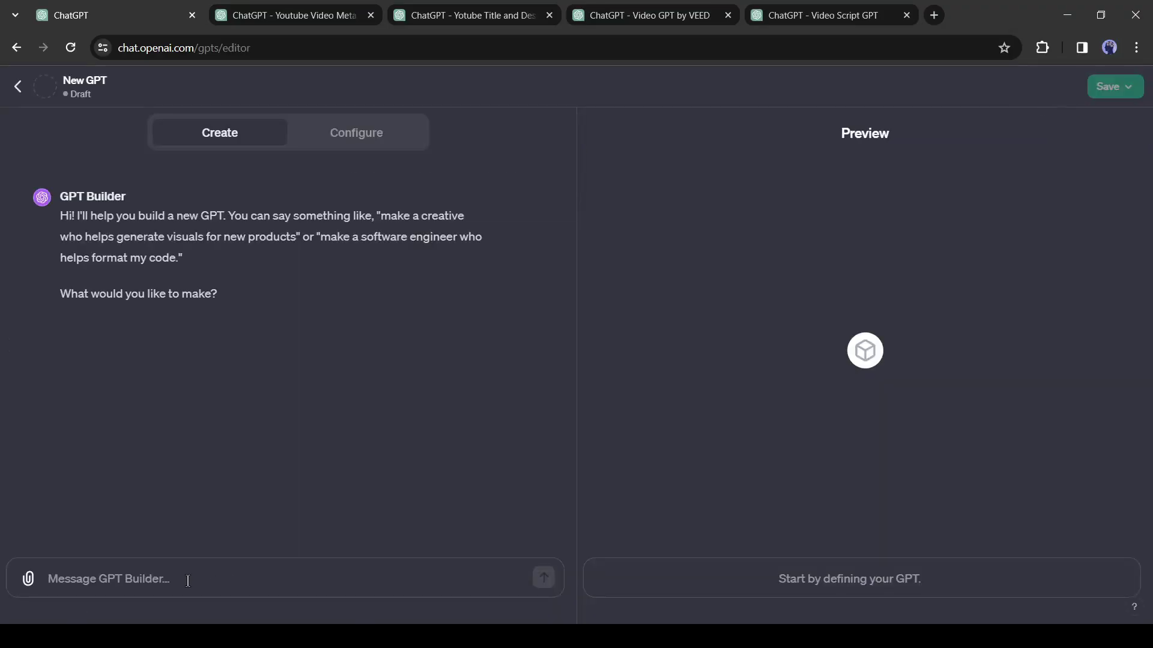
- Look over the new draft's Configure form, then leave the draft for the GPT store
click(377, 134)
scroll(240, 360, down, 4)
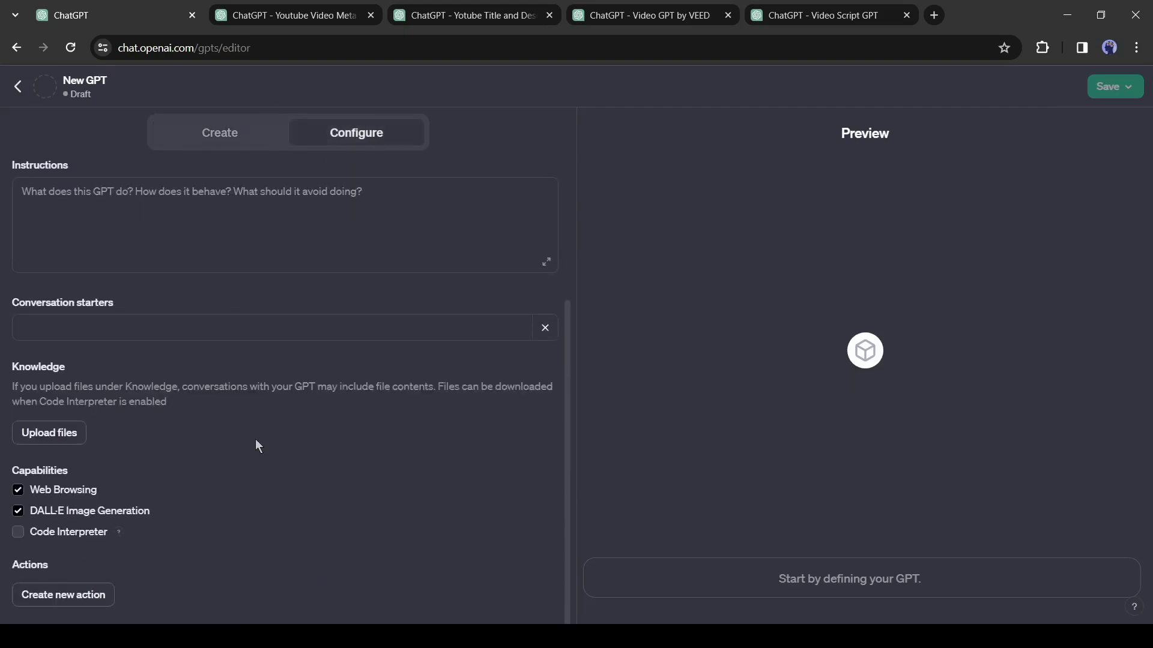
scroll(420, 390, up, 4)
click(3, 91)
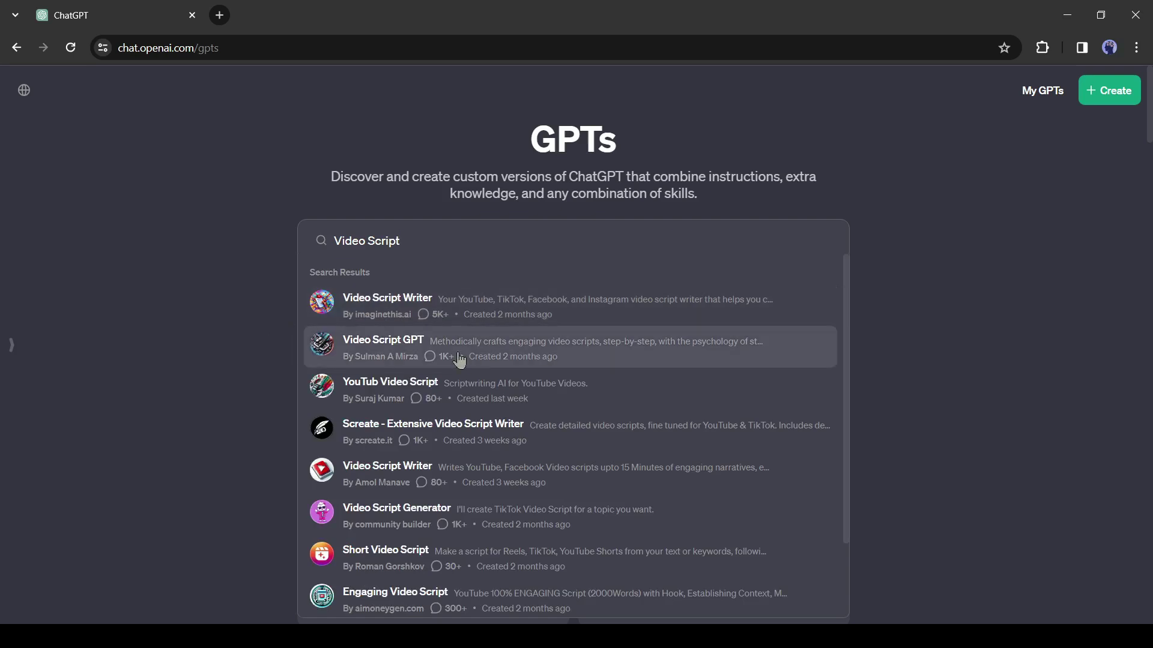
- Open Video Script GPT and send its 'What's the topic of your video?' starter for a cake-baking script
click(603, 360)
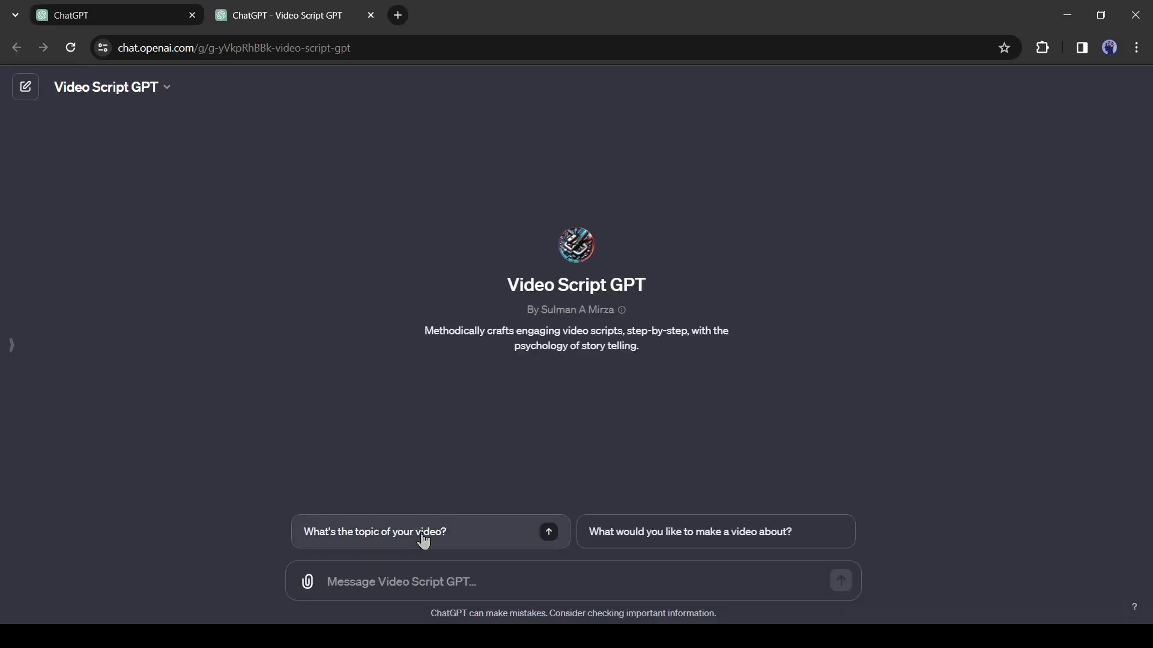
click(385, 532)
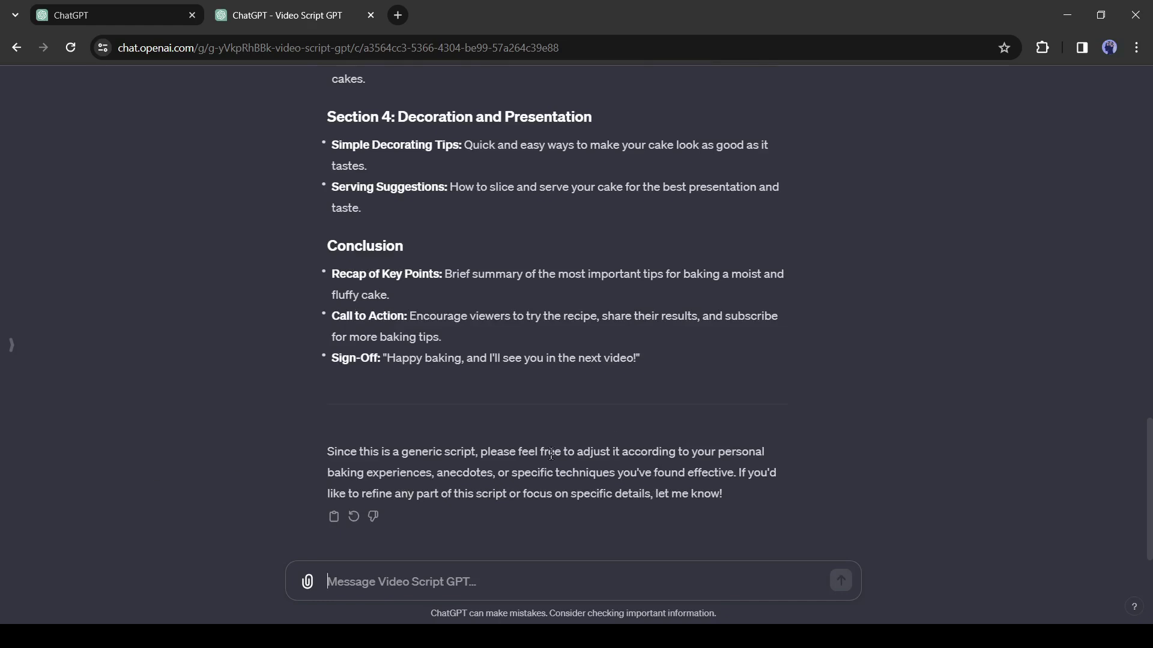
scroll(551, 453, up, 15)
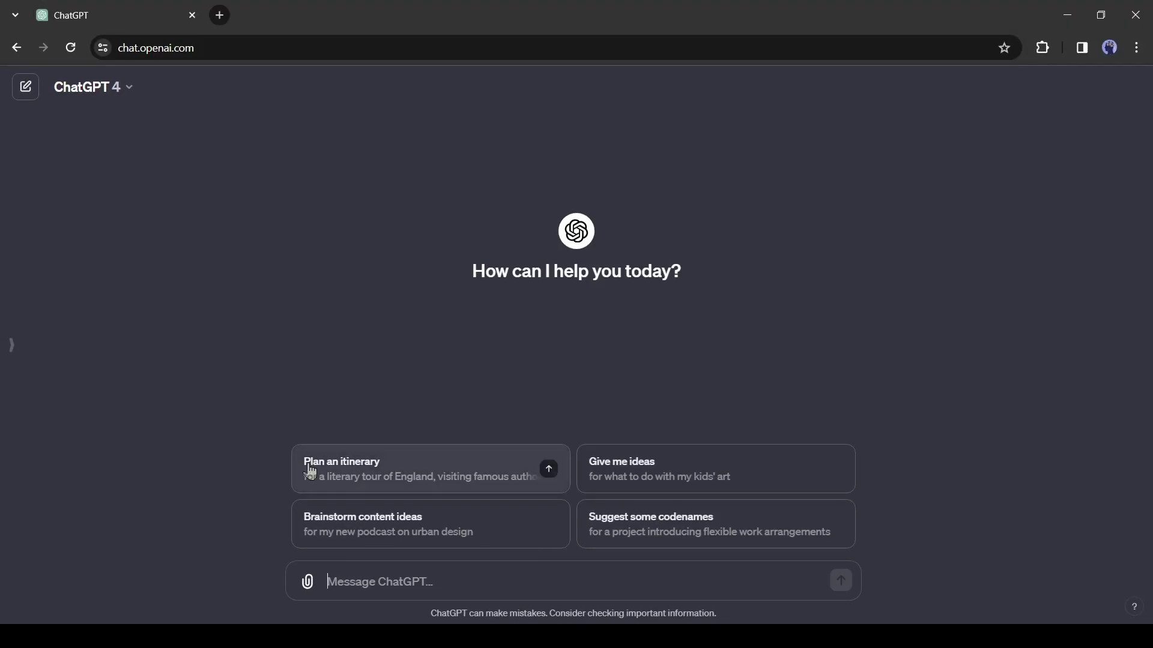
- Ask ChatGPT 4 for cooking recipe video ideas and review the ten themes returned
text(I want to make videos on cooking recipe. Can please su)
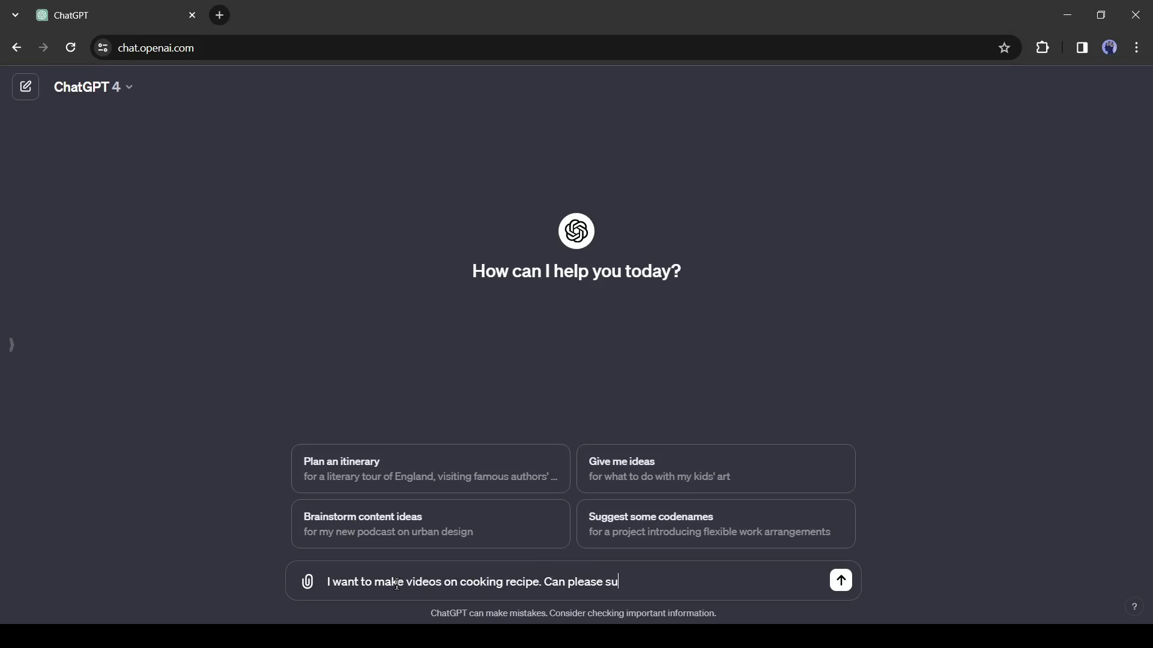
text(?)
key(Return)
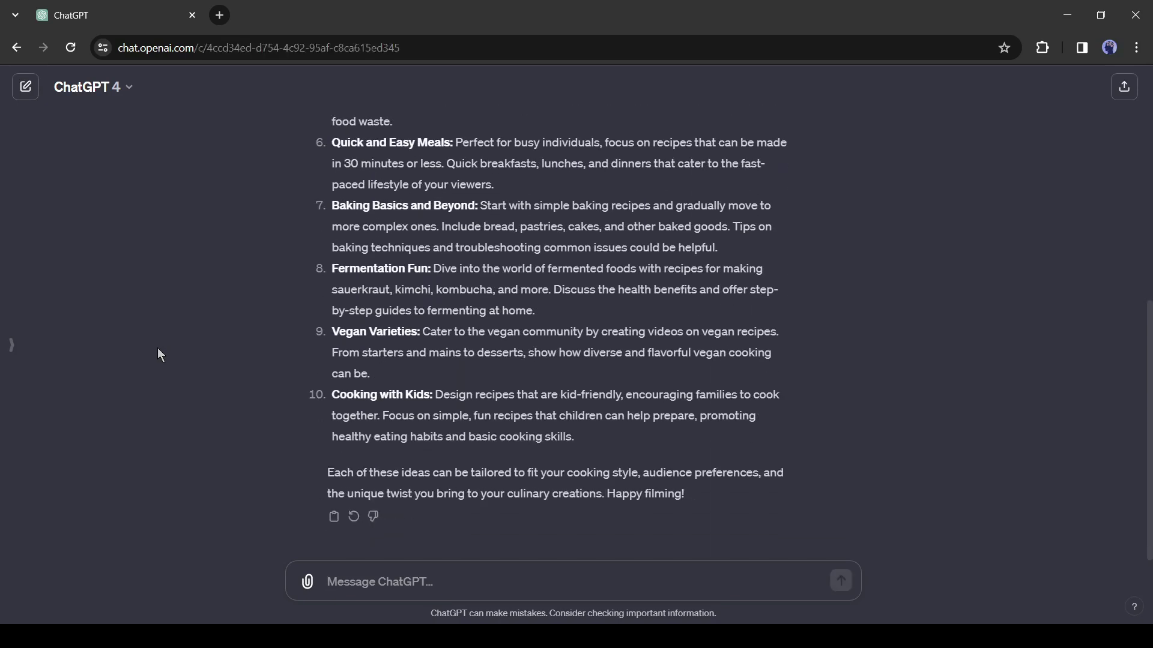
scroll(302, 303, up, 10)
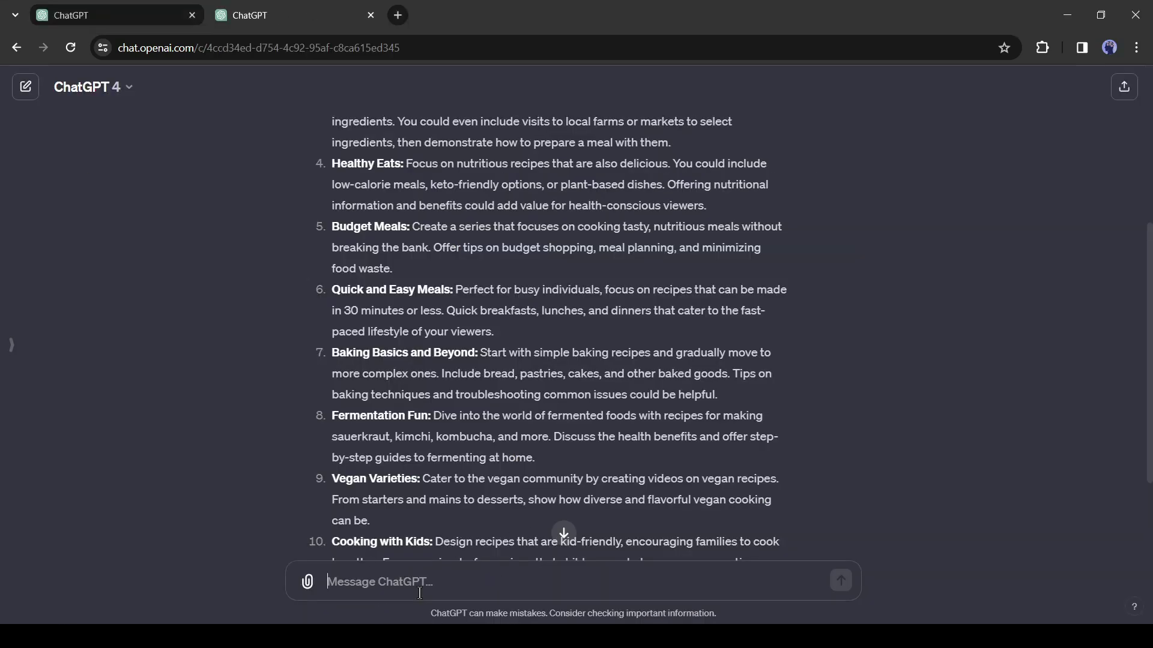
- Mention Video Idea Generator in the chat and read its ten Seasonal Delights recipe ideas
text(@)
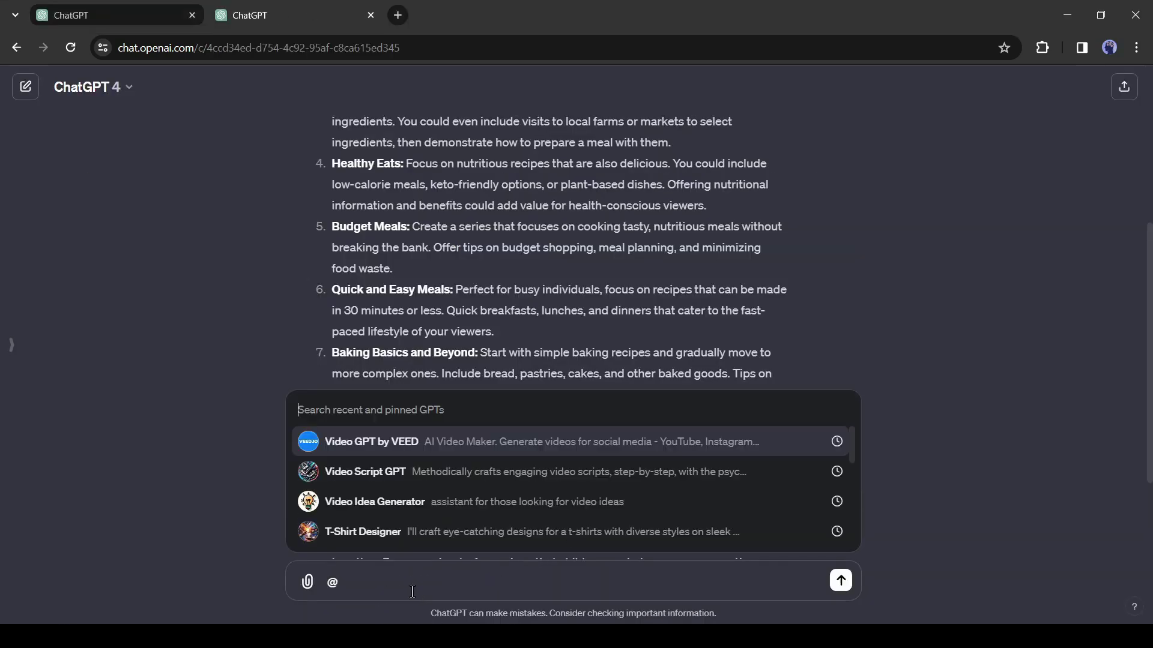
text(Video Idea)
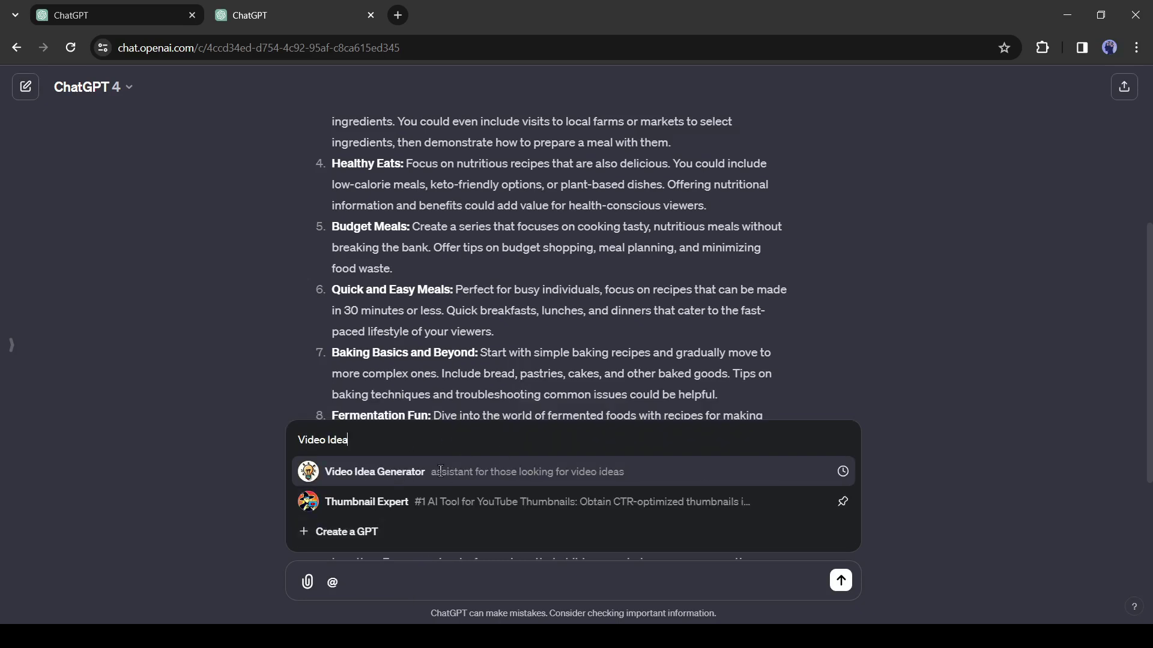
click(11, 347)
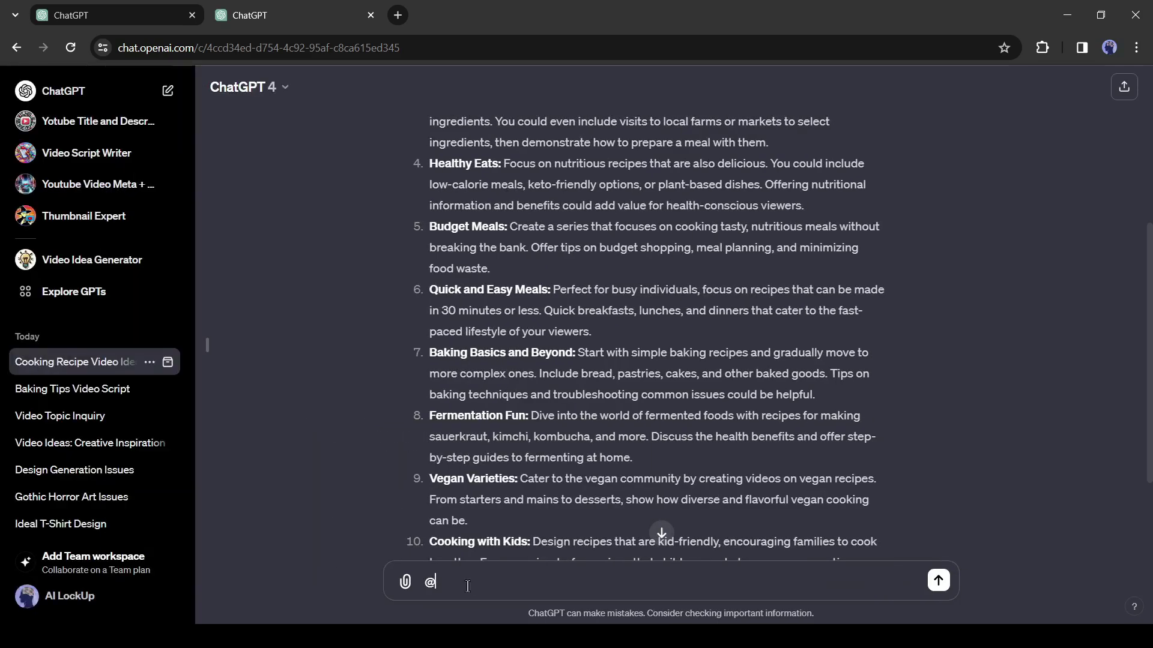
click(210, 347)
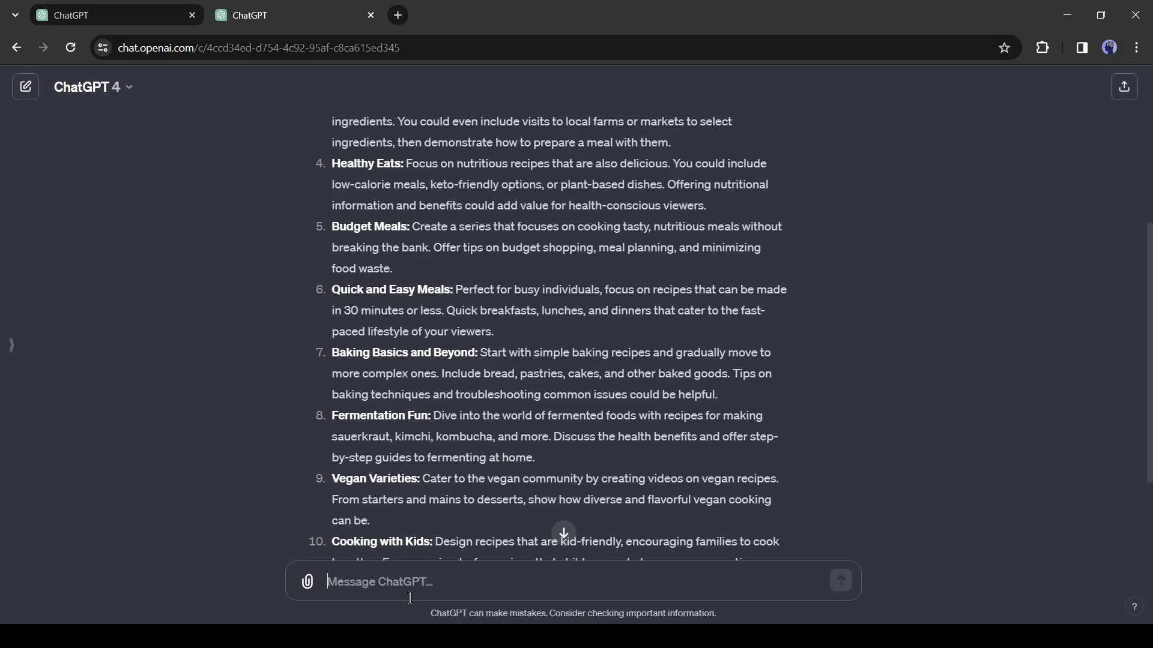
text(@)
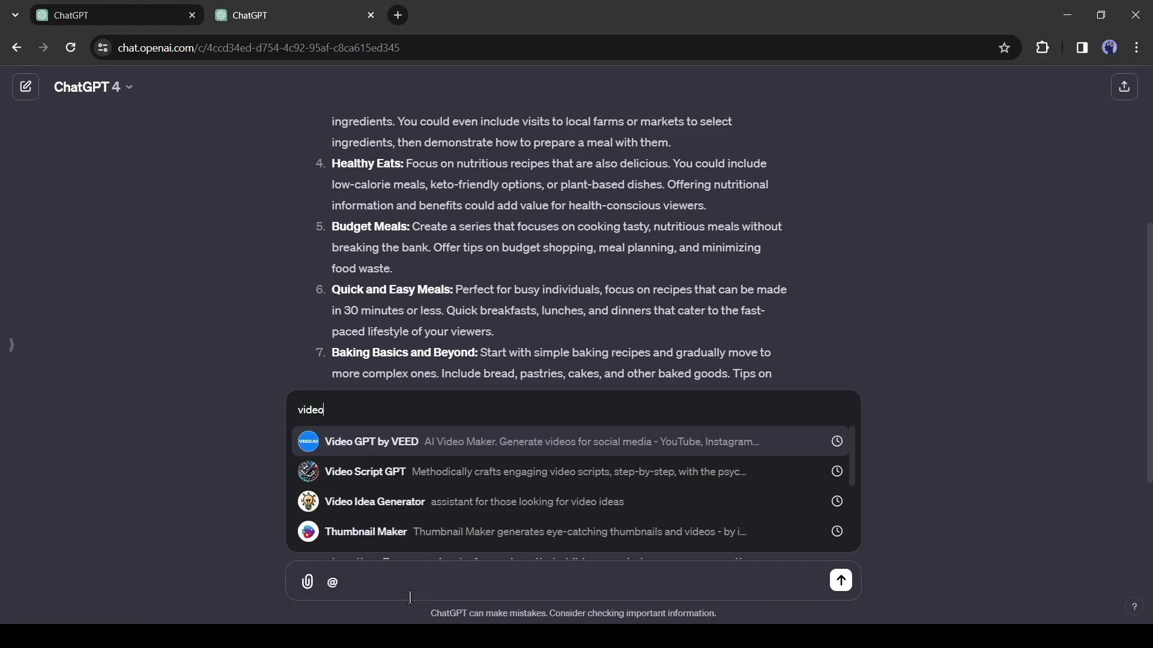
click(502, 508)
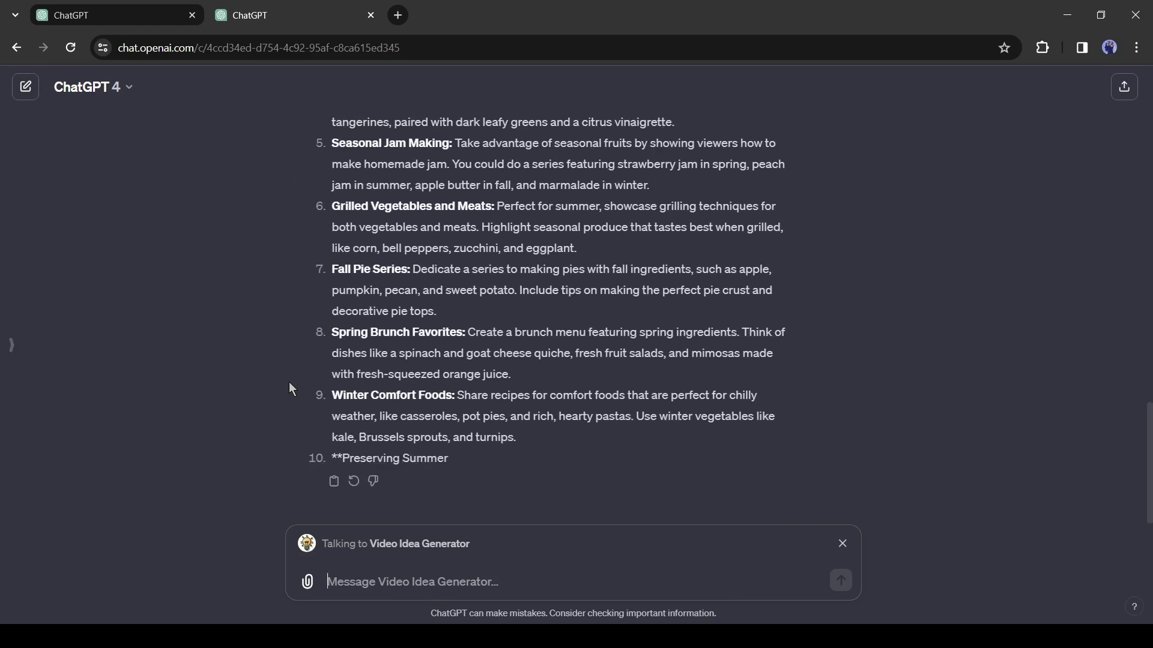
scroll(285, 342, up, 5)
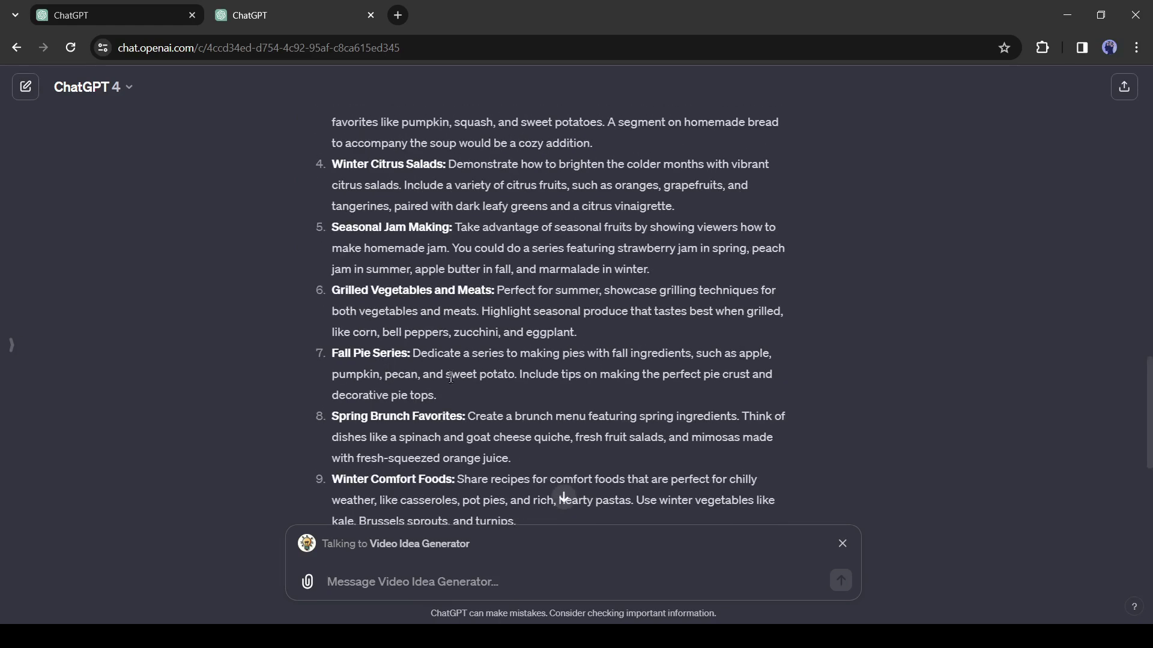
scroll(341, 277, up, 1)
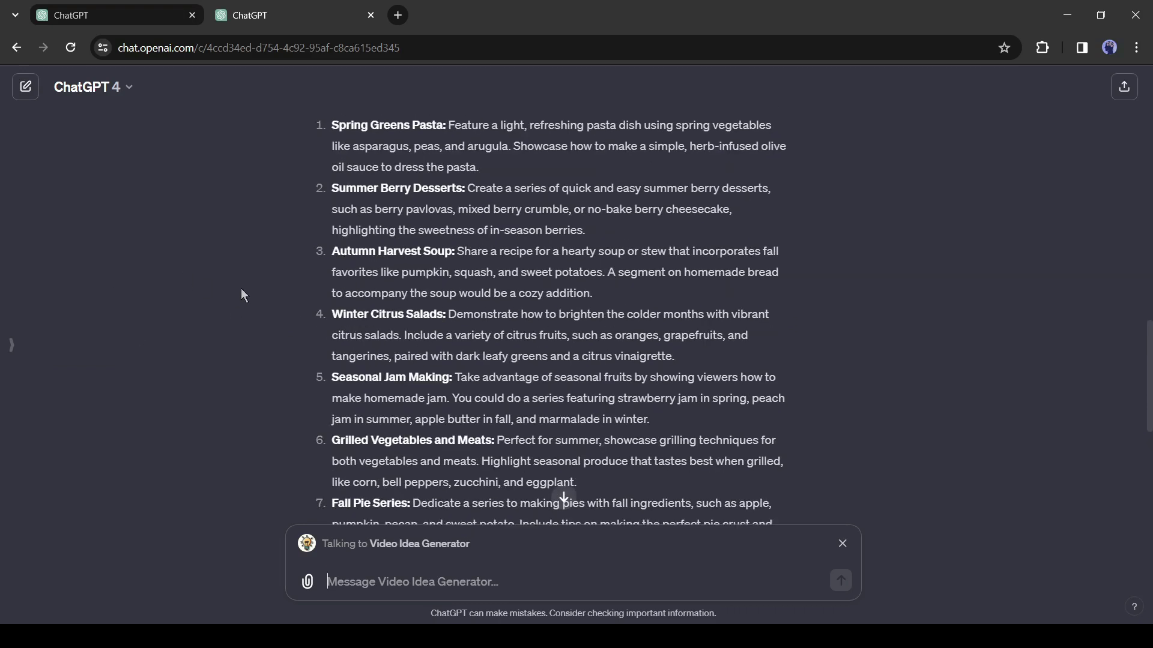
scroll(242, 291, down, 3)
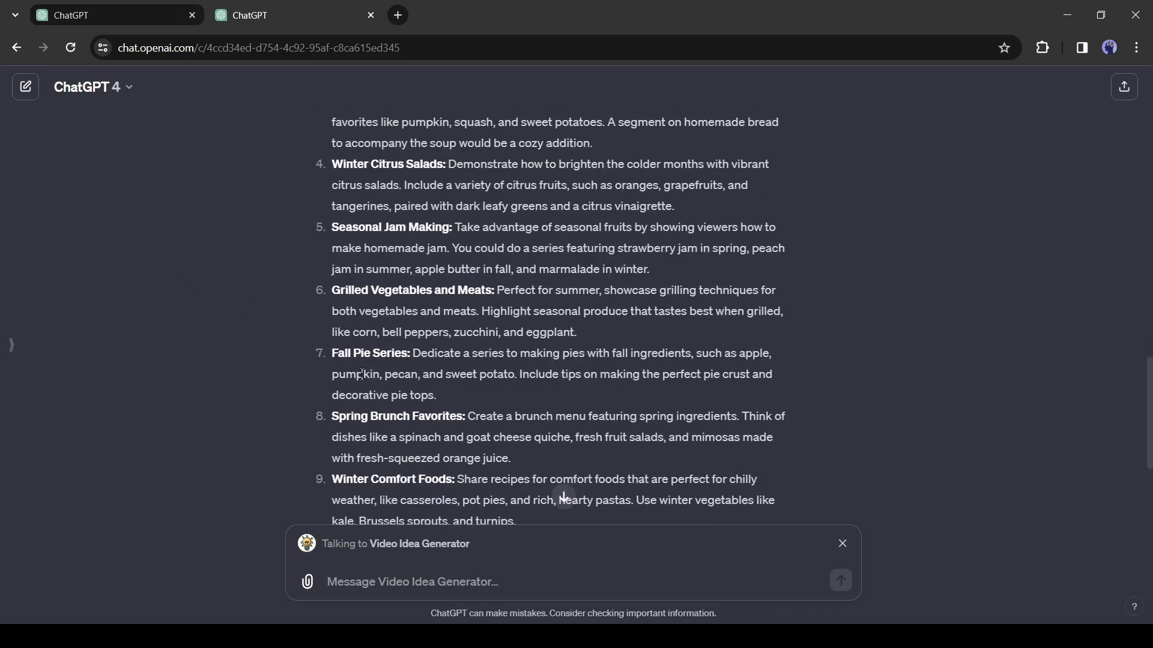
scroll(336, 390, down, 1)
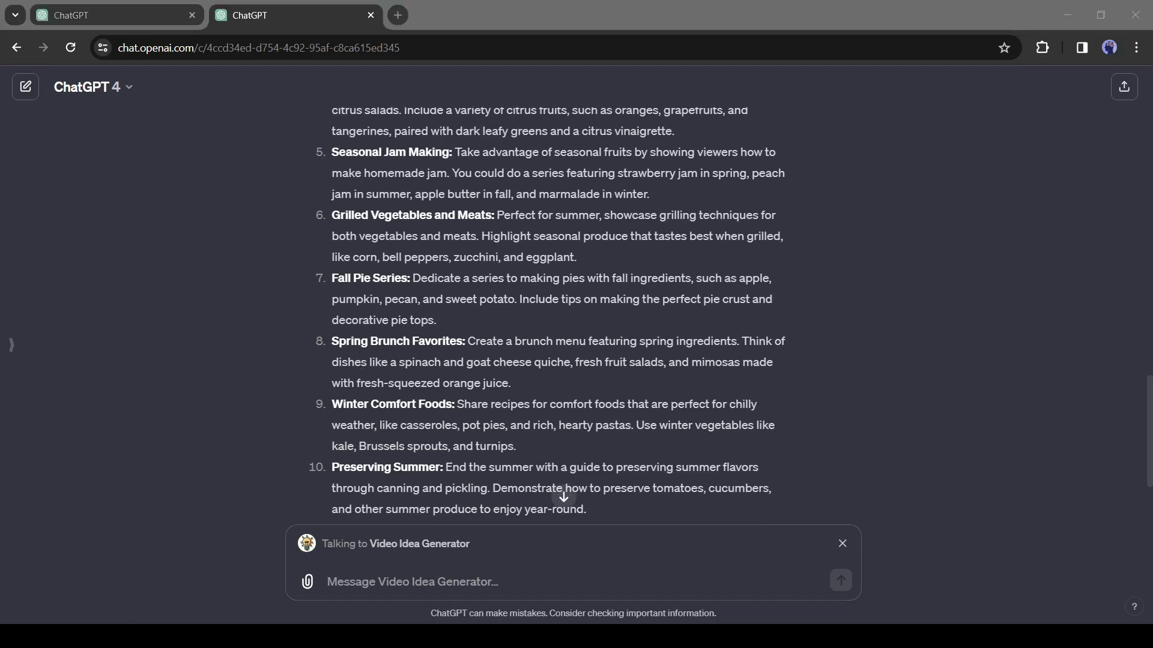
- Send Video Script Writer the request 'Take idea 5 and write an engaging script for me'
click(513, 609)
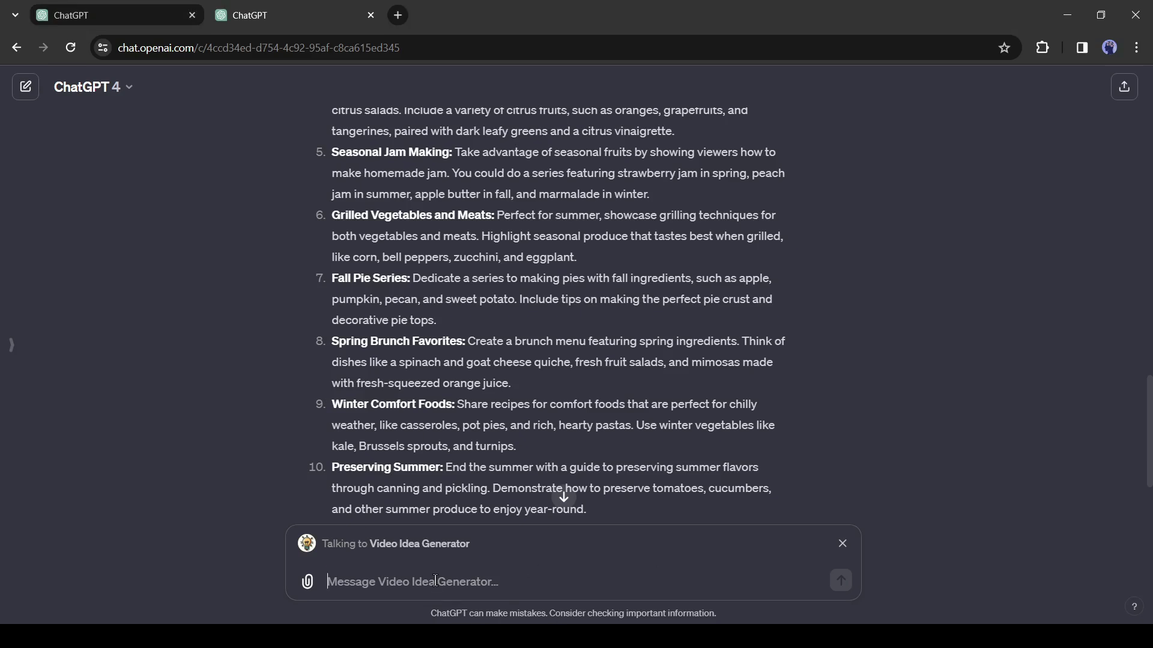
click(842, 543)
text(@video sc)
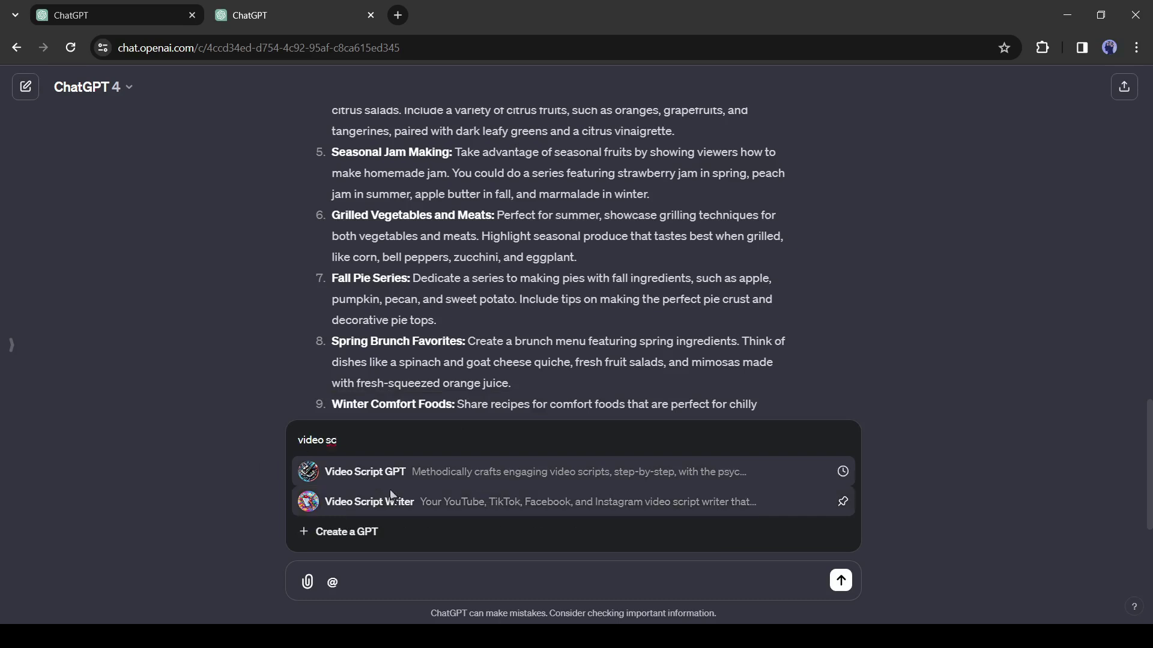
click(460, 506)
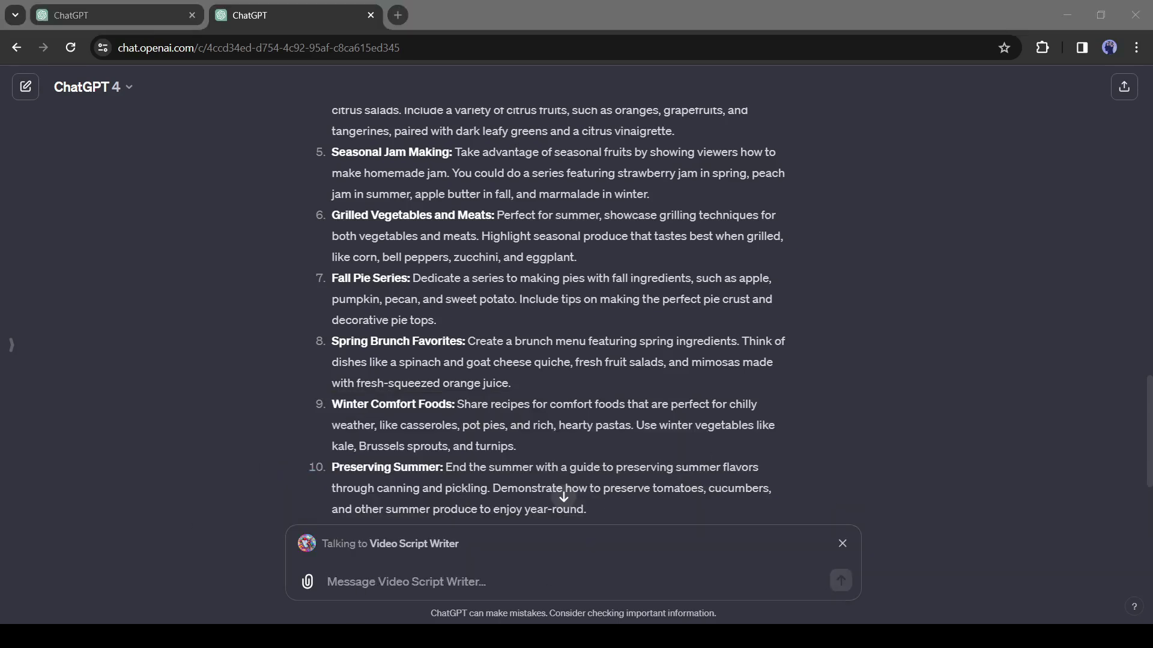
click(393, 567)
text(Take idea 5 and )
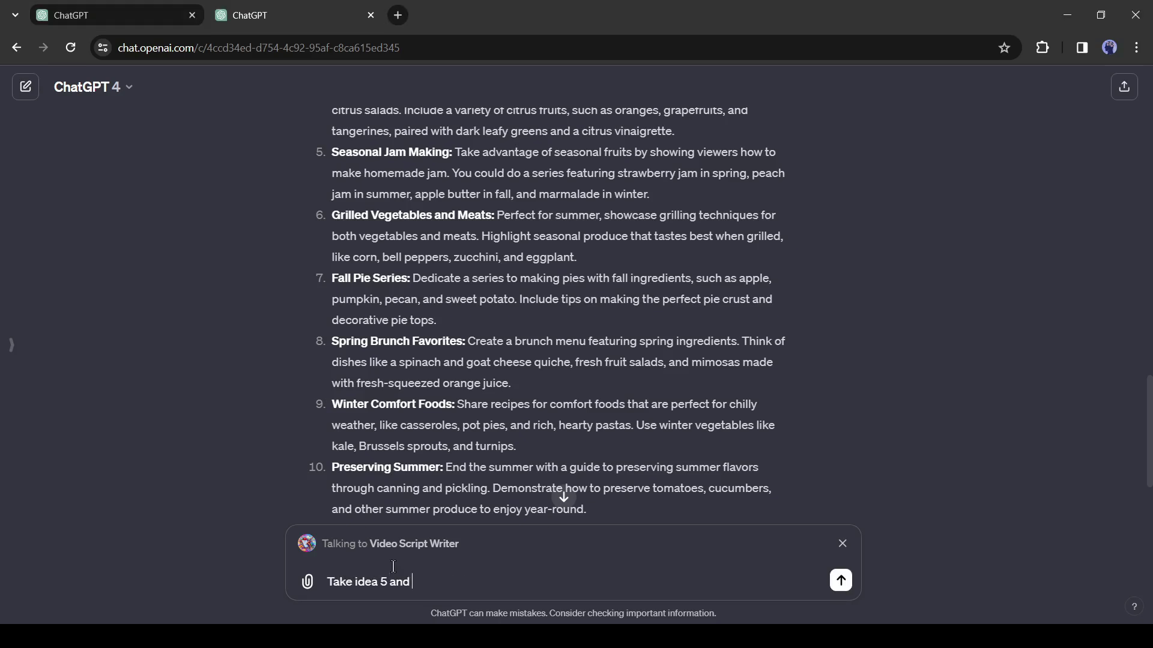
text(write an engaging script for me)
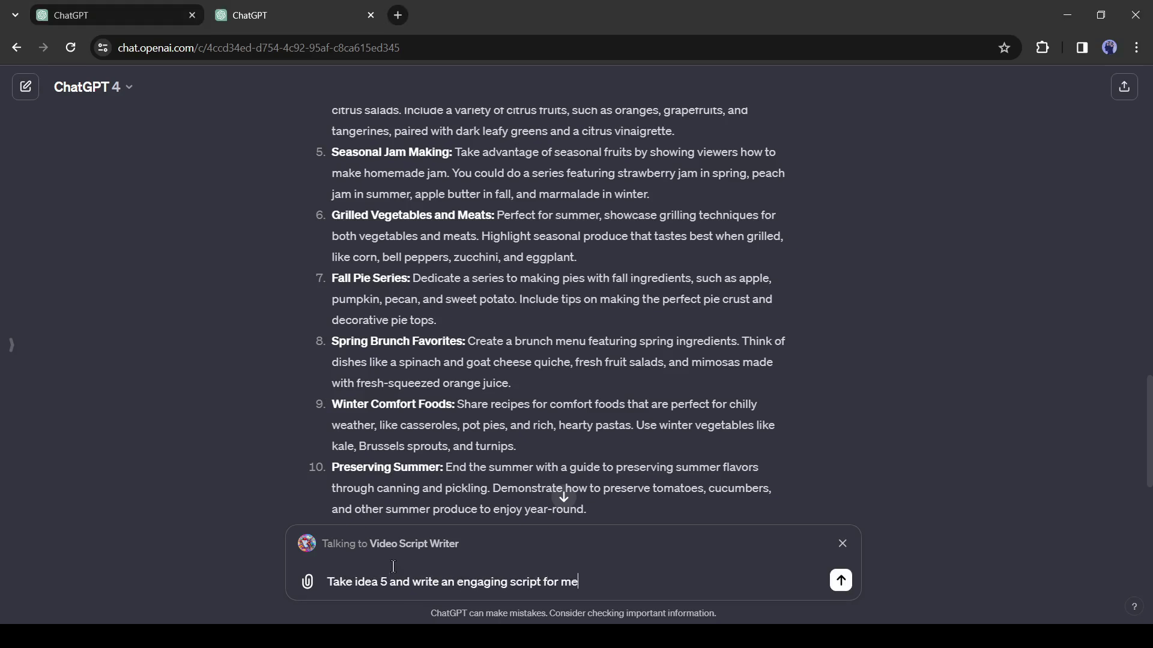
key(Return)
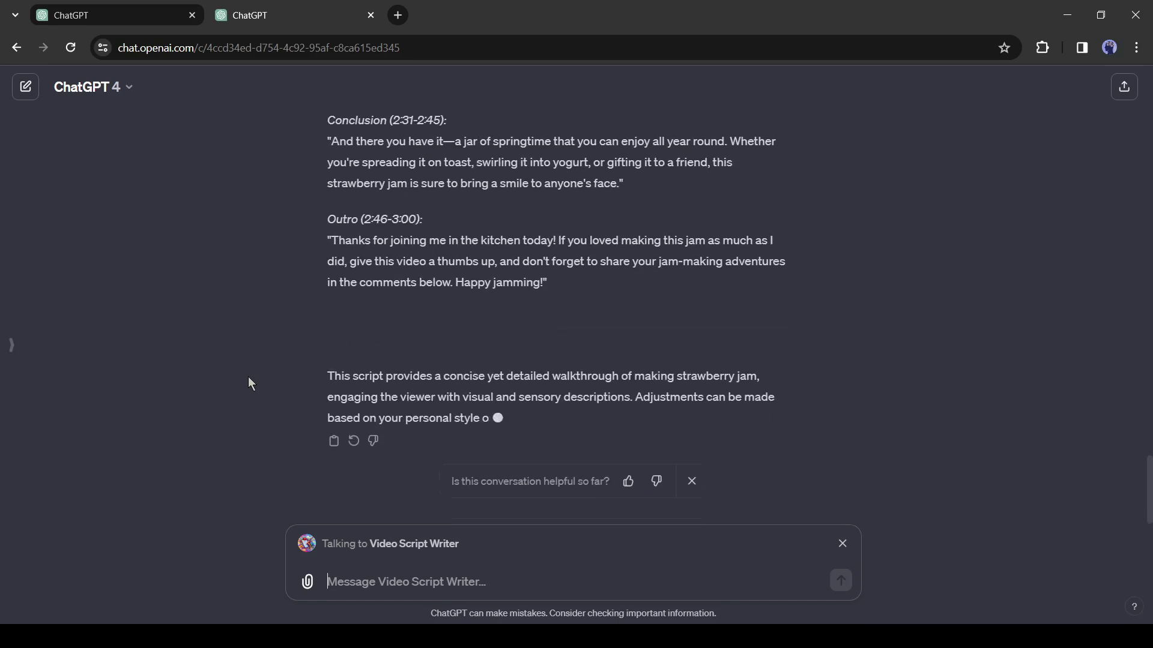
- Review the strawberry jam script from Hook to Outro, then dismiss the Script Writer
scroll(396, 364, up, 1)
scroll(396, 363, up, 15)
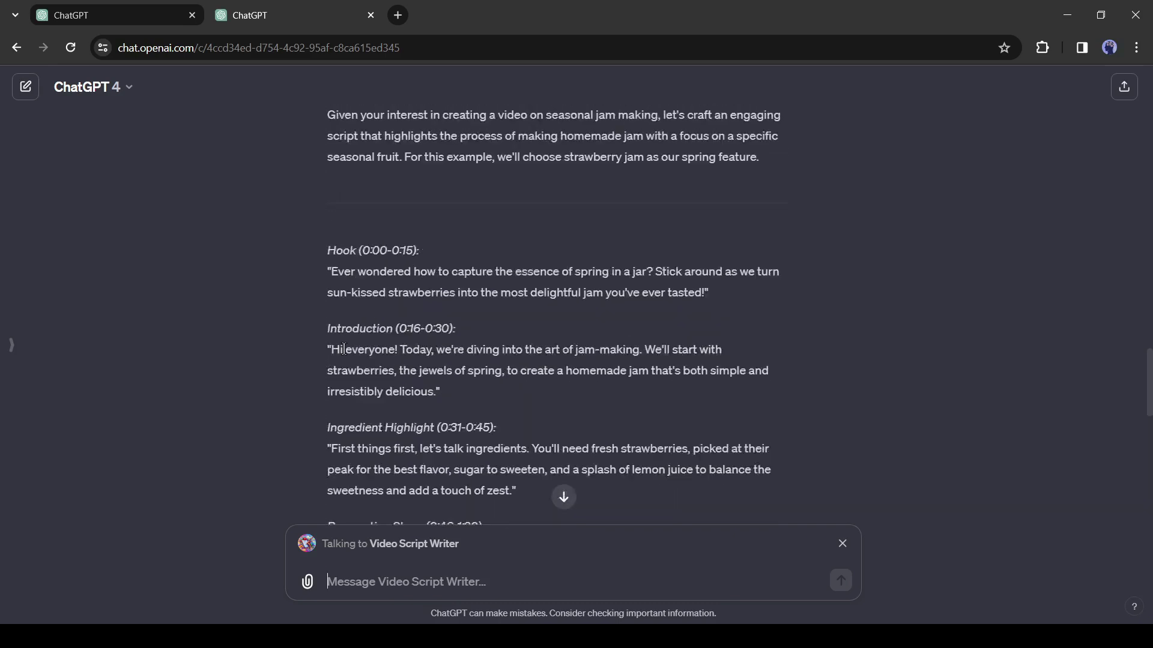
scroll(367, 350, down, 15)
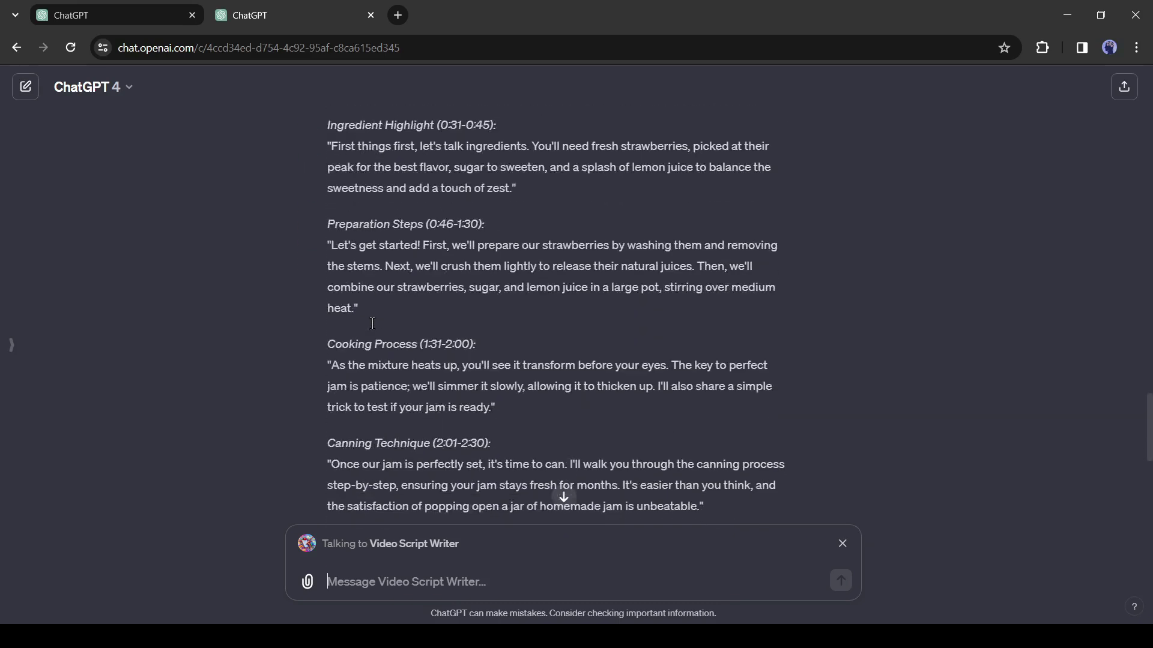
scroll(372, 329, up, 15)
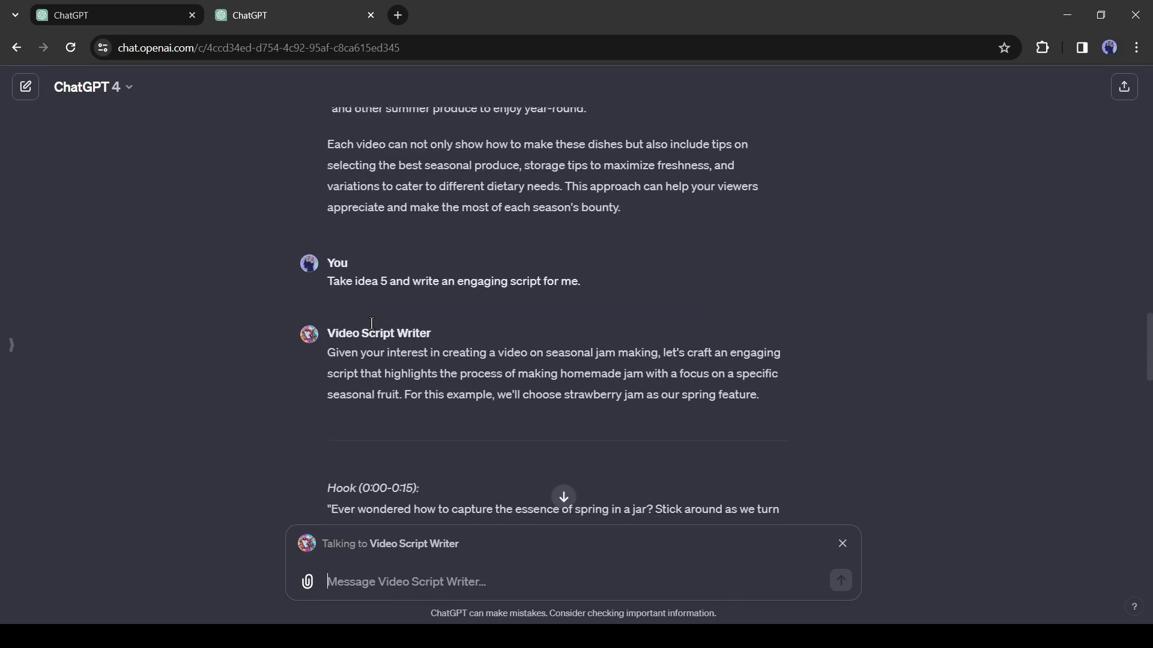
scroll(372, 329, down, 15)
click(842, 544)
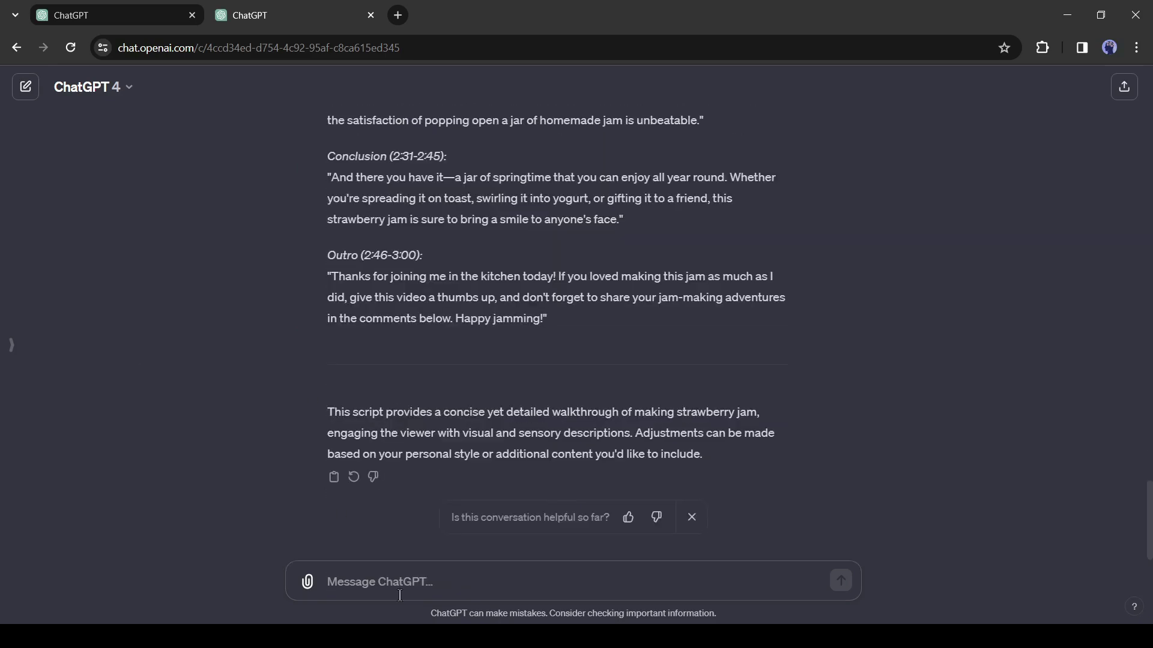
- Ask Video GPT by VEED to 'Generate a YouTube video from this script.'
click(397, 578)
text(@)
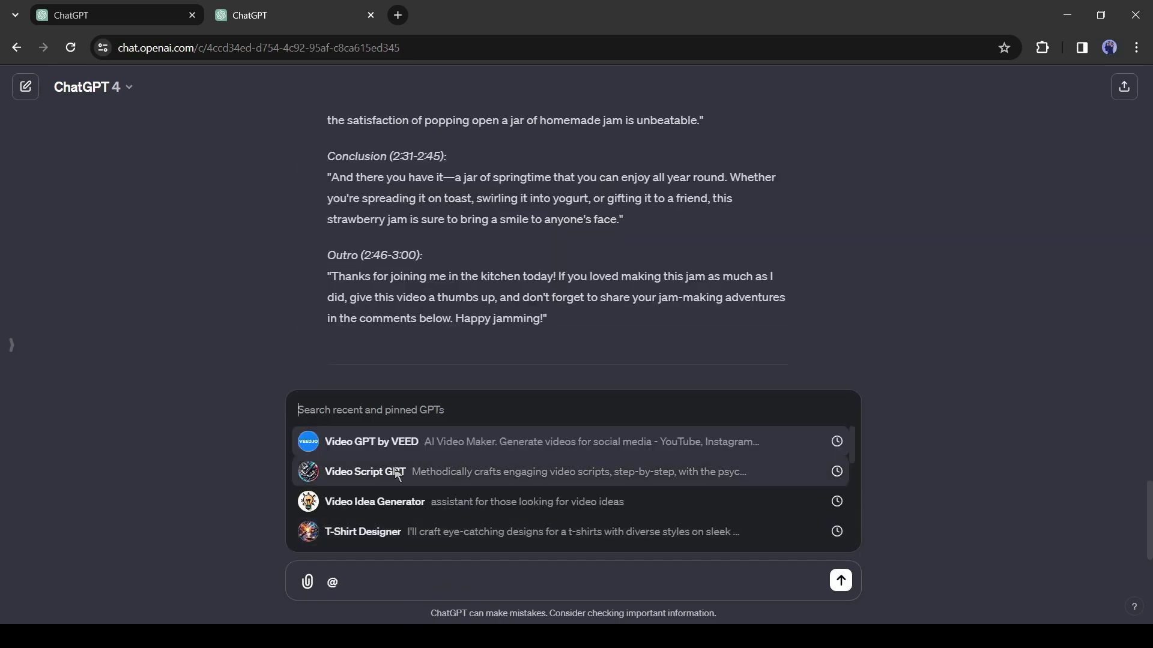
click(454, 444)
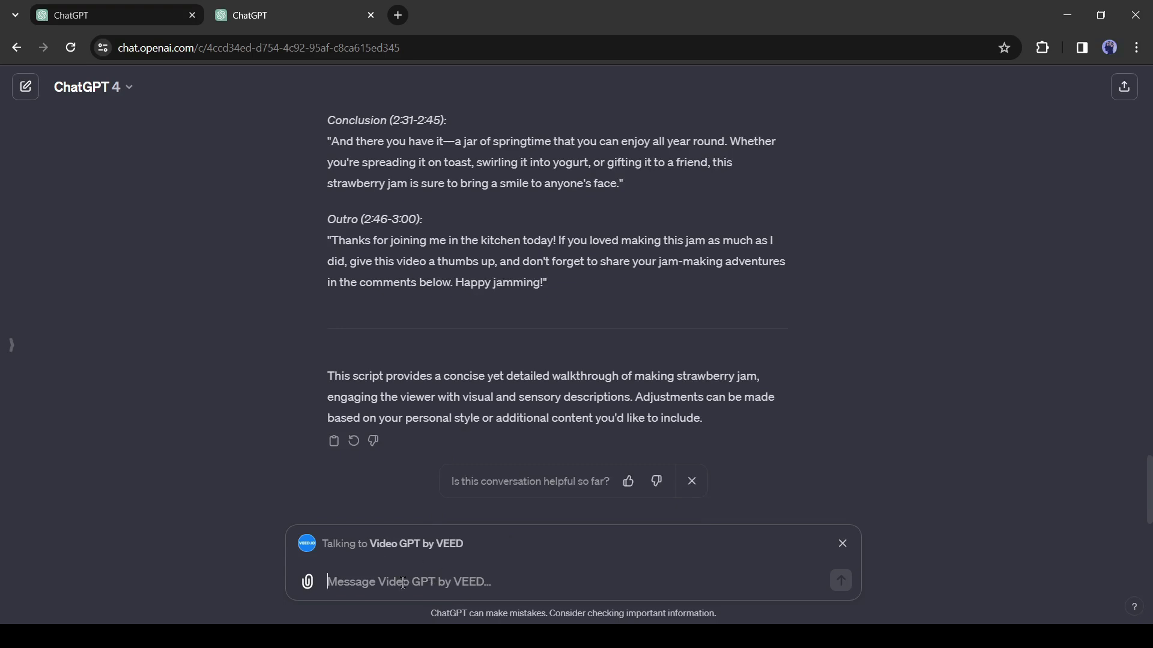
text(Generate a YouTube v)
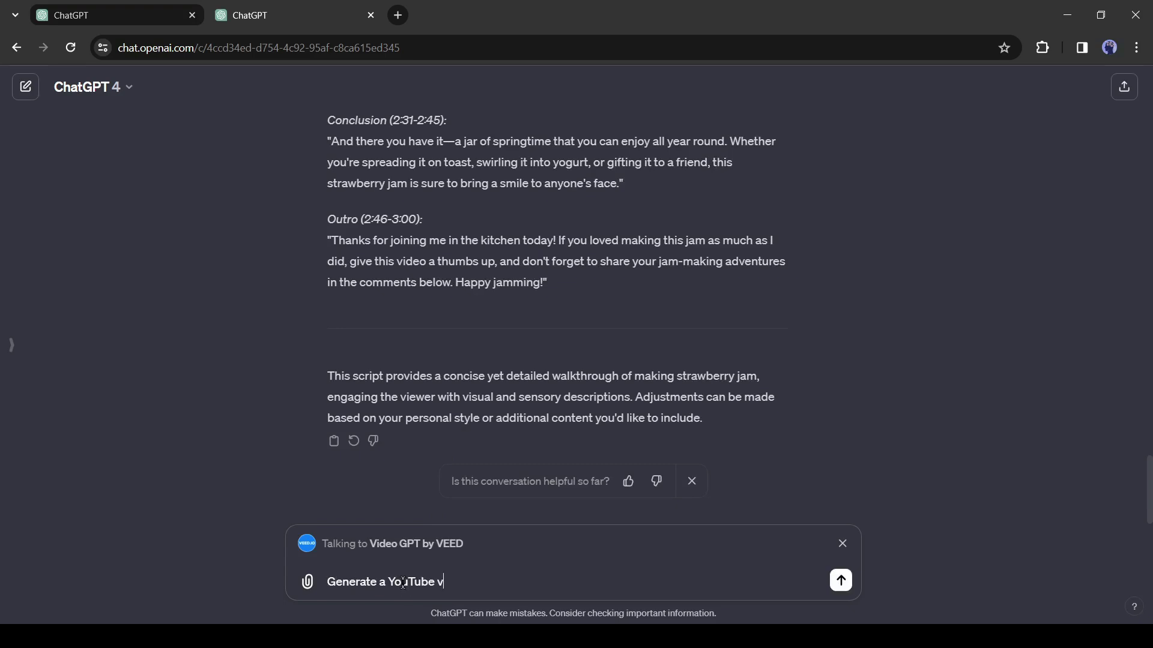
text(ideo from this script.)
key(Return)
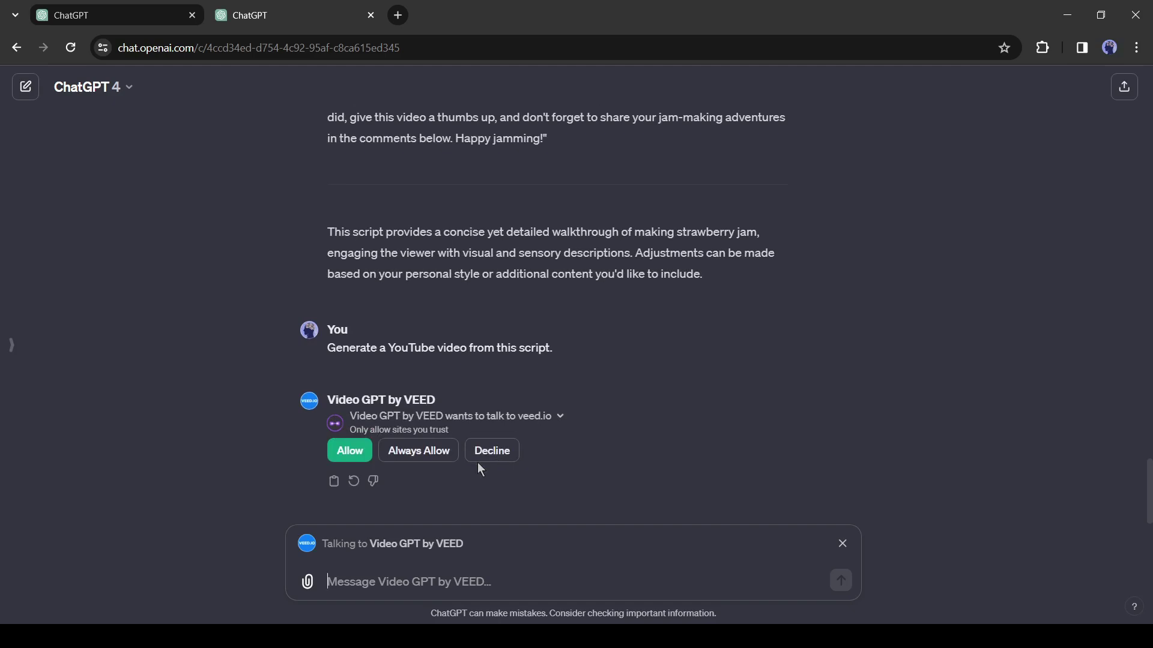
- Allow veed.io access and open the generated video in the VEED editor
click(347, 454)
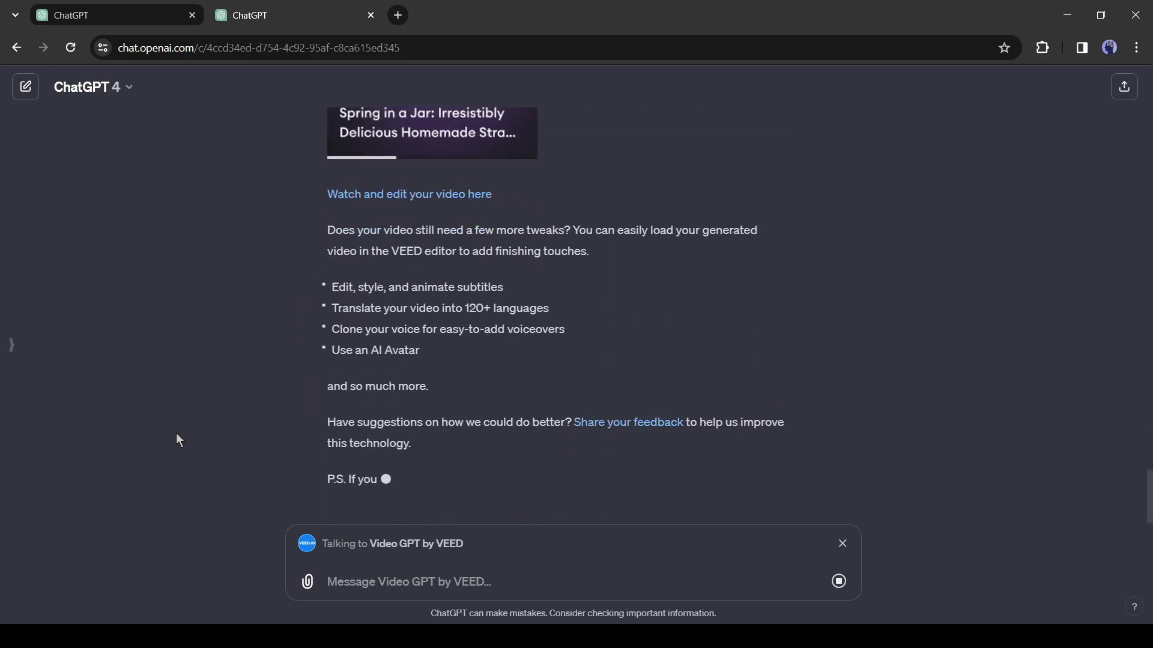
scroll(135, 434, up, 3)
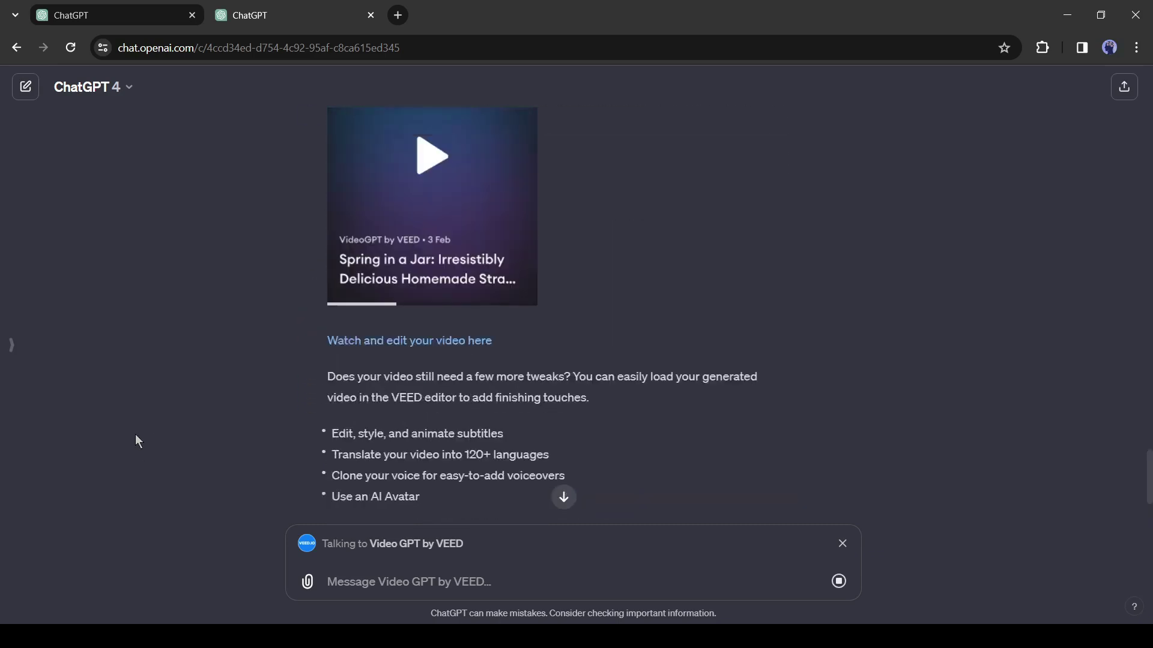
click(449, 347)
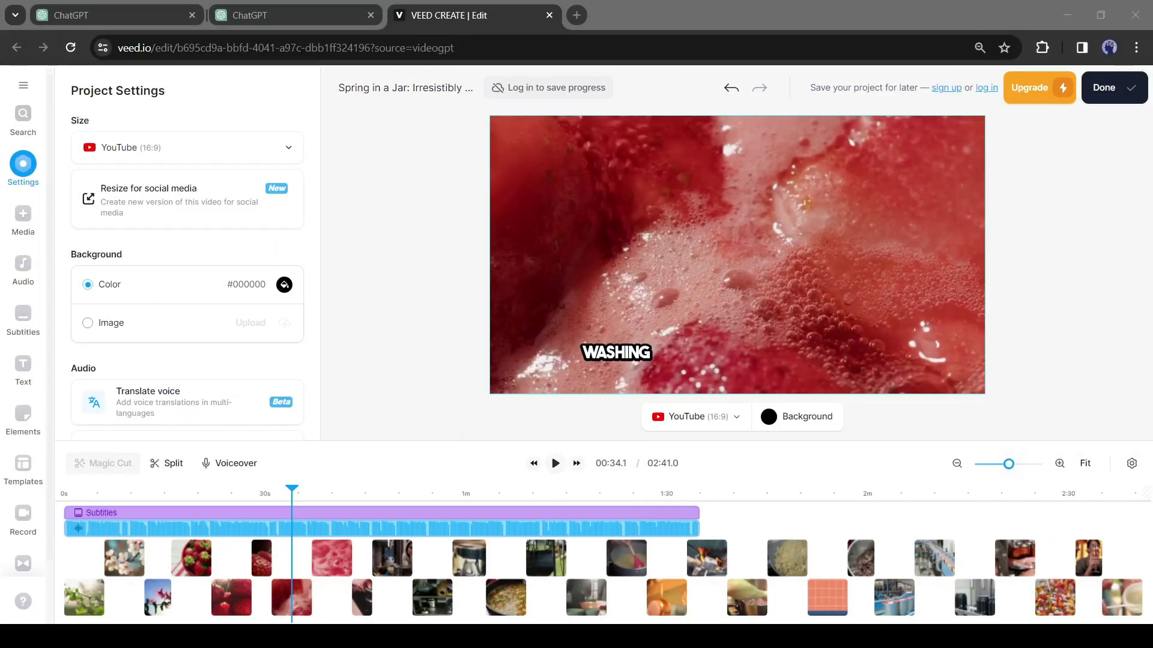
- Scrub the jam video preview from 00:36.8 to about 00:42.6
click(309, 487)
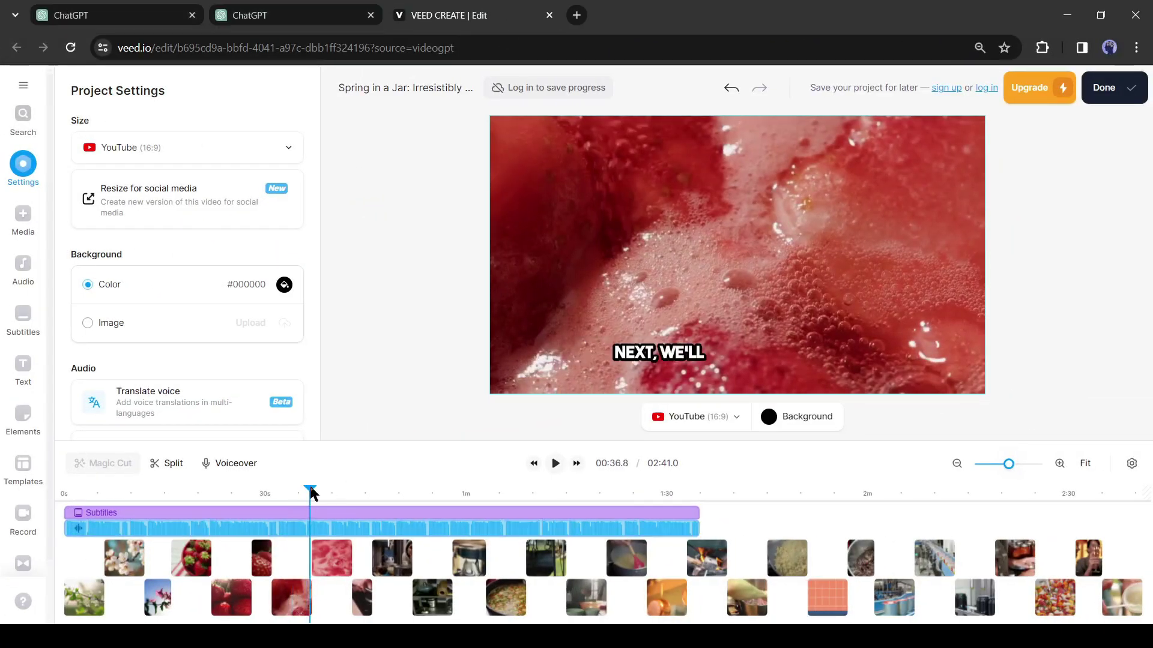
drag(318, 490, 475, 495)
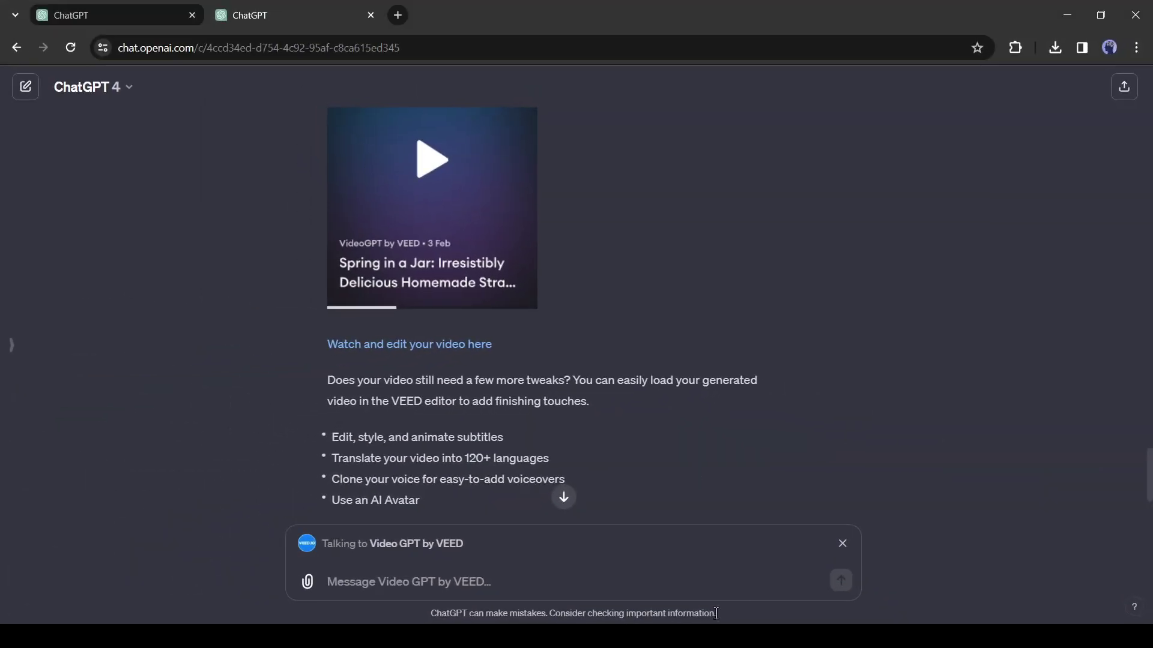
- Ask the Yotube Title and Description Maker to 'Generate video title and description for this video'
click(842, 544)
text(@)
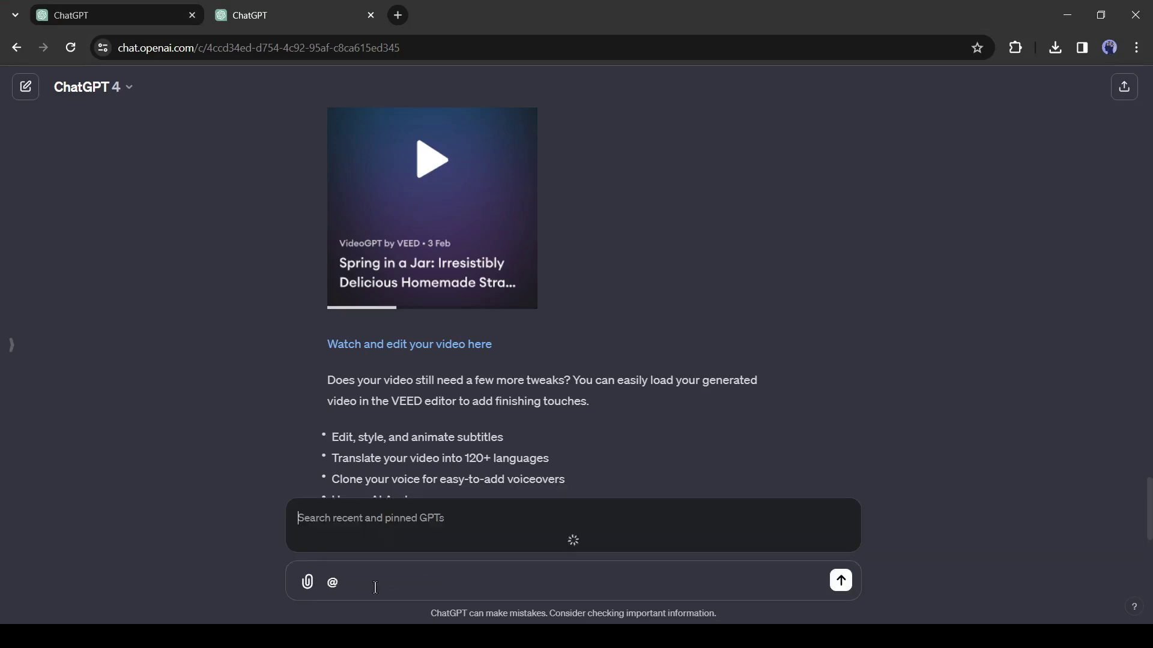
text(Title)
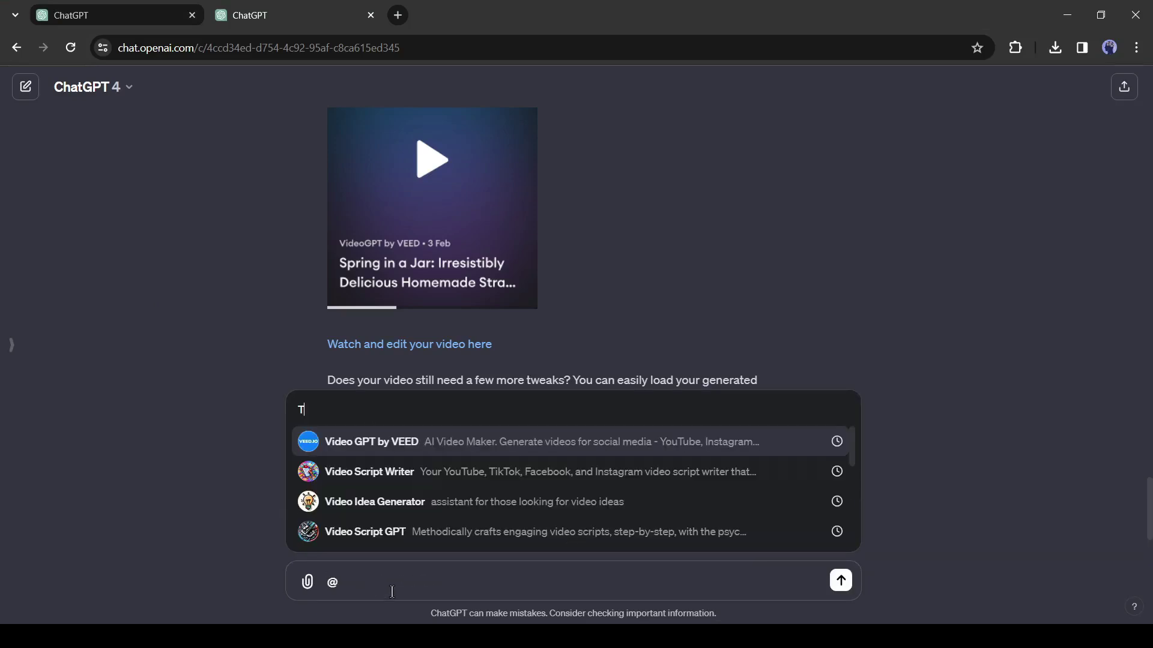
click(455, 473)
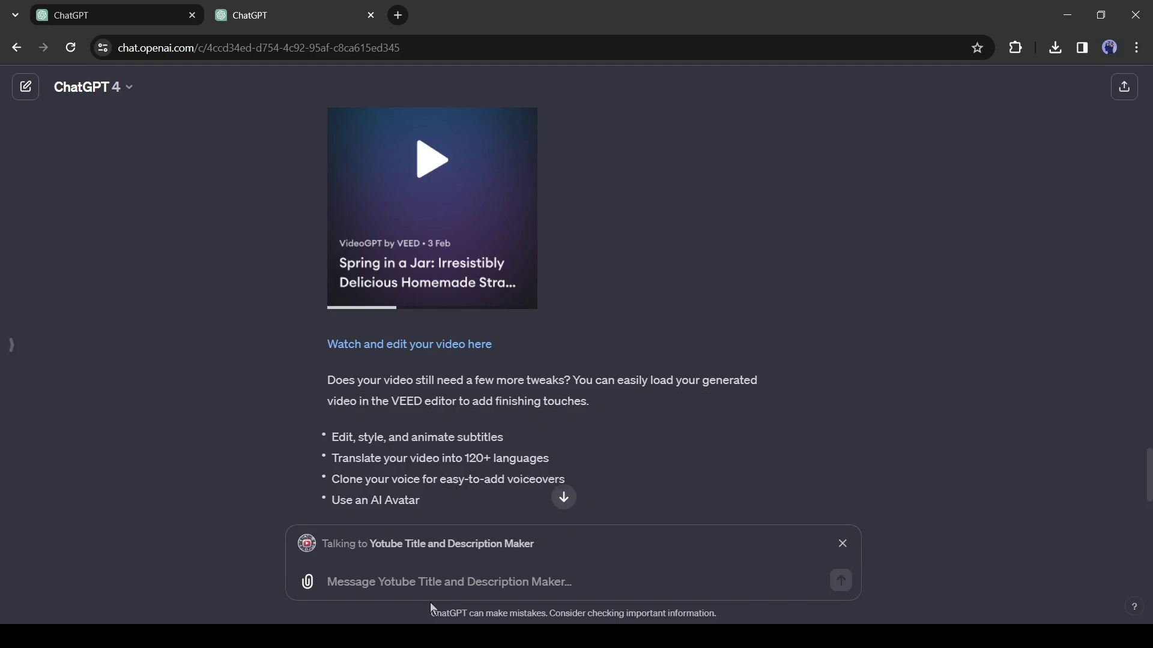
text(Generate video title and des)
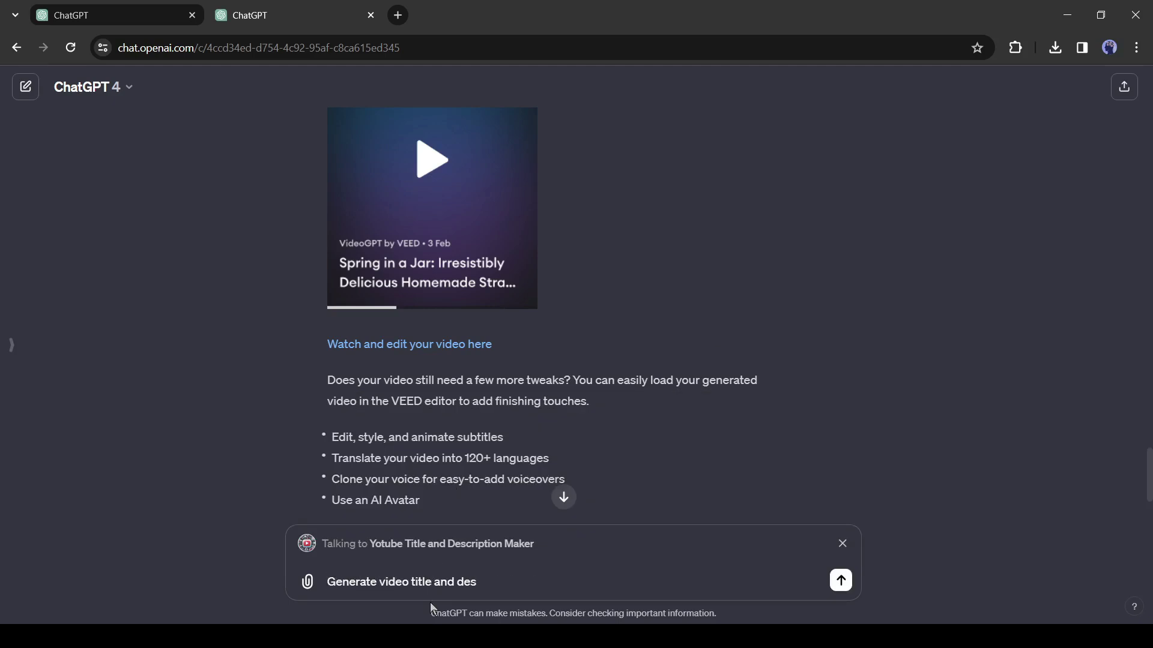
text(cription for this video)
key(Return)
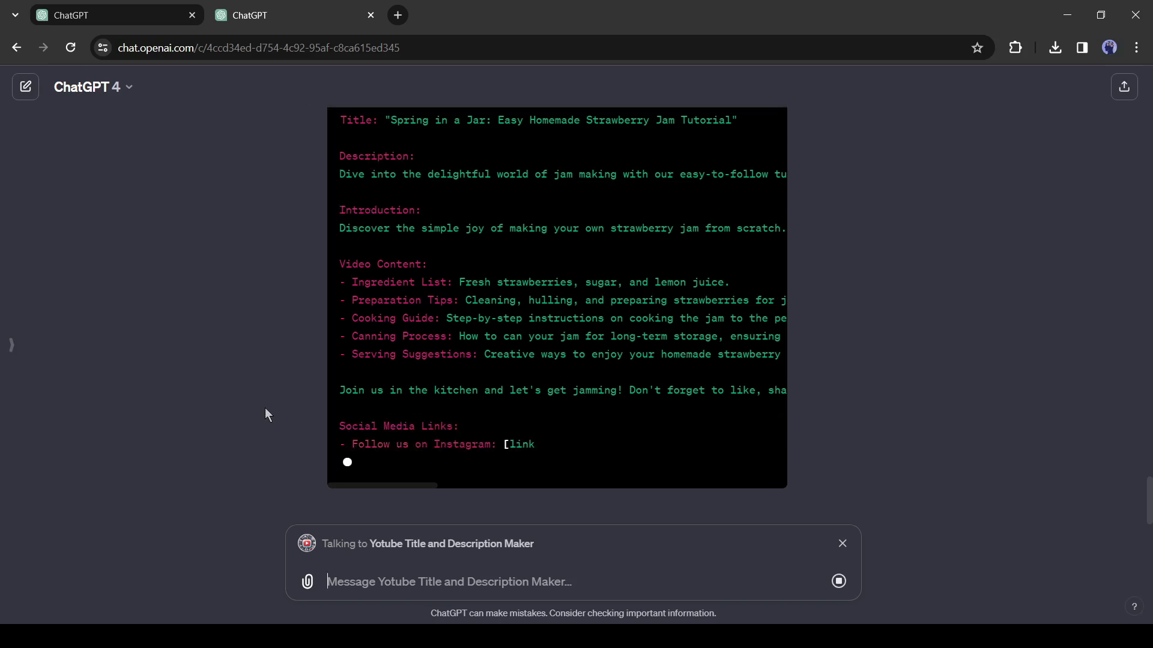
- Review the 'Spring in a Jar' title, description, Instagram link placeholder and hashtags
scroll(873, 376, up, 3)
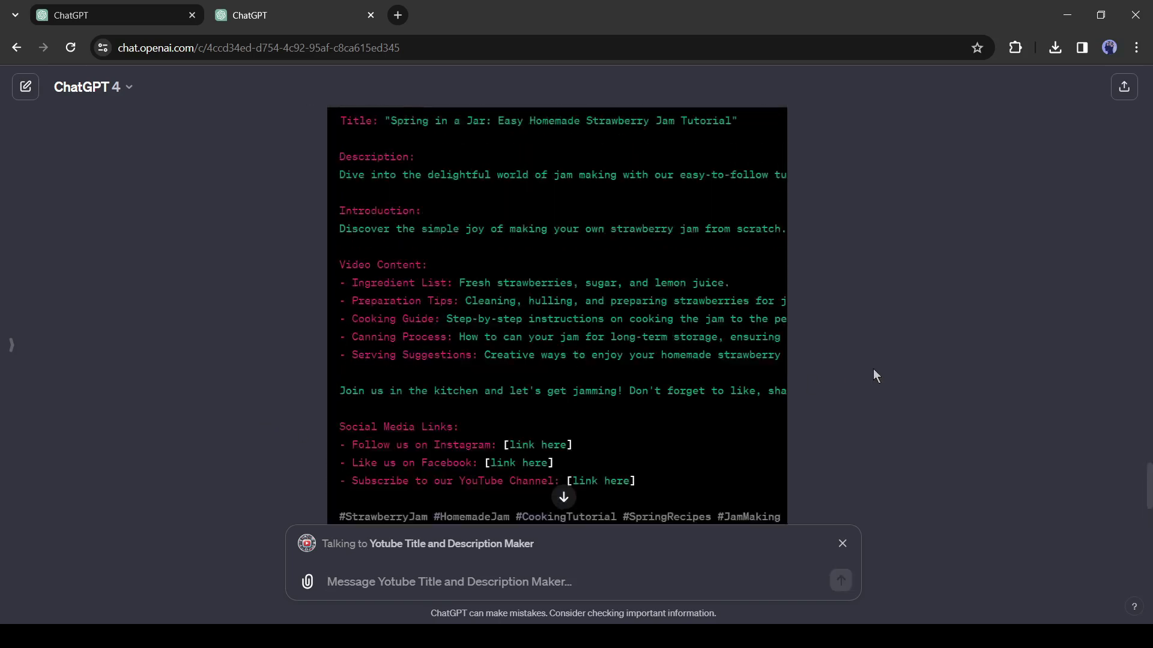
scroll(603, 240, down, 3)
scroll(564, 307, up, 5)
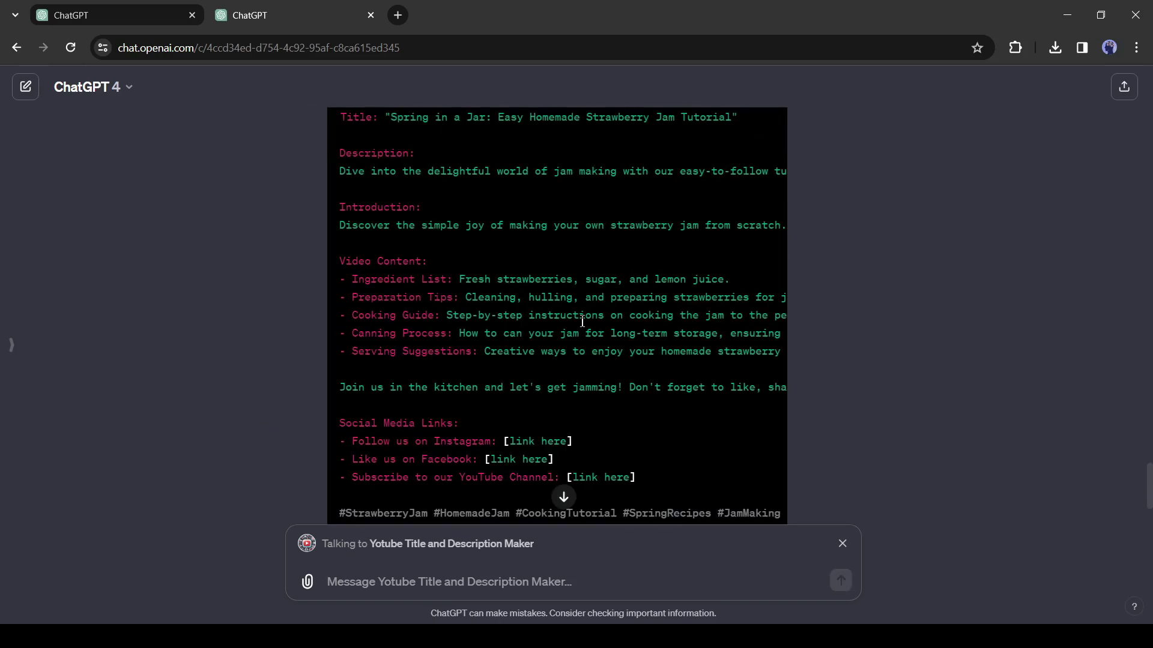
scroll(579, 312, down, 3)
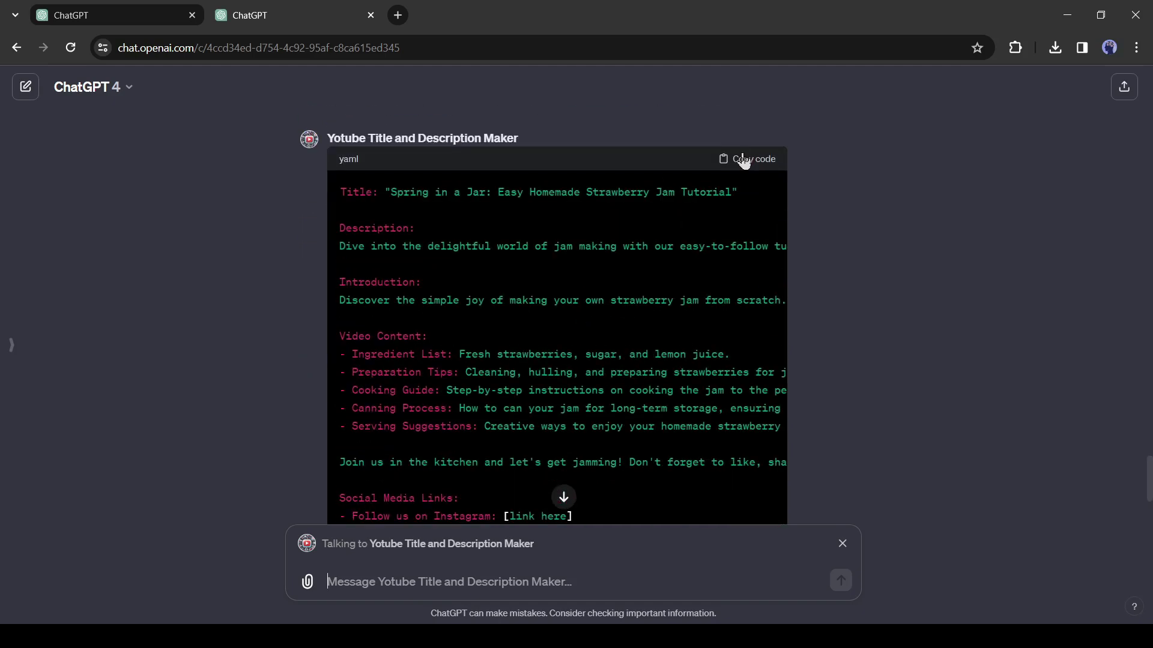
scroll(657, 244, down, 4)
scroll(664, 438, up, 5)
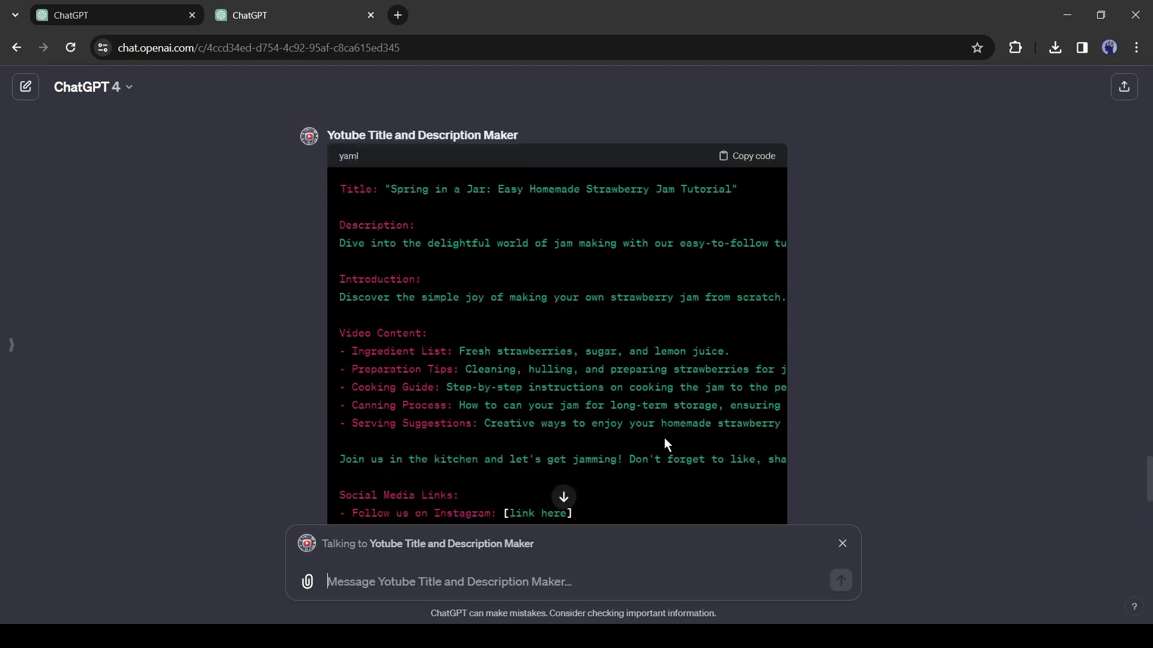
scroll(556, 328, down, 4)
drag(481, 372, 677, 373)
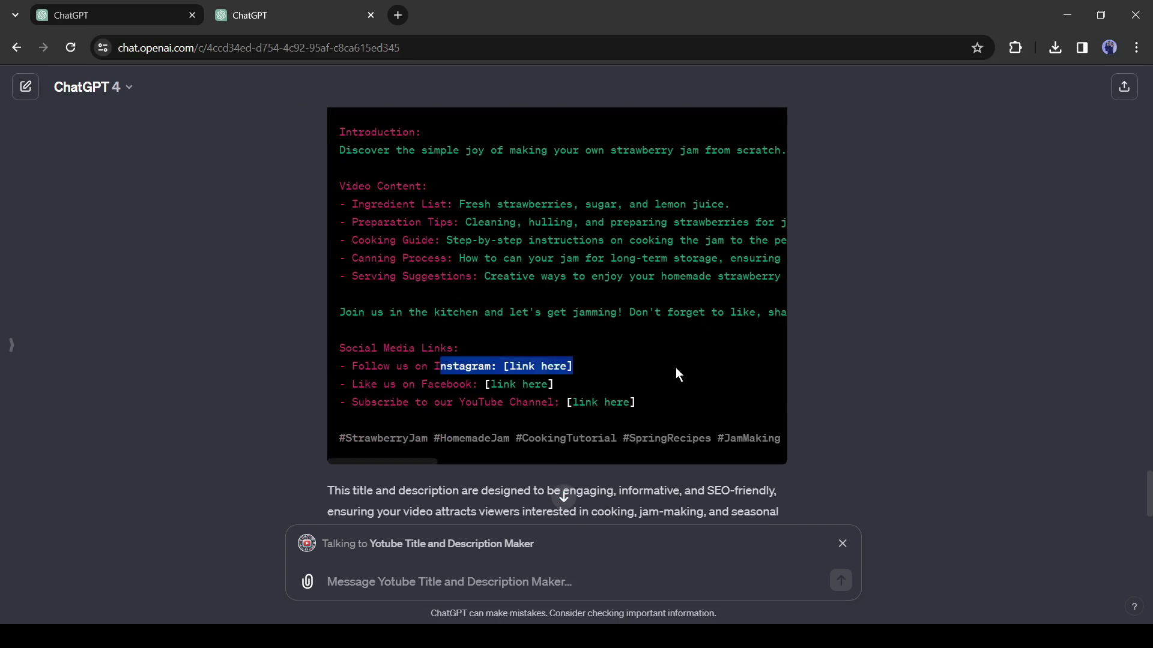
click(676, 397)
drag(357, 433, 667, 438)
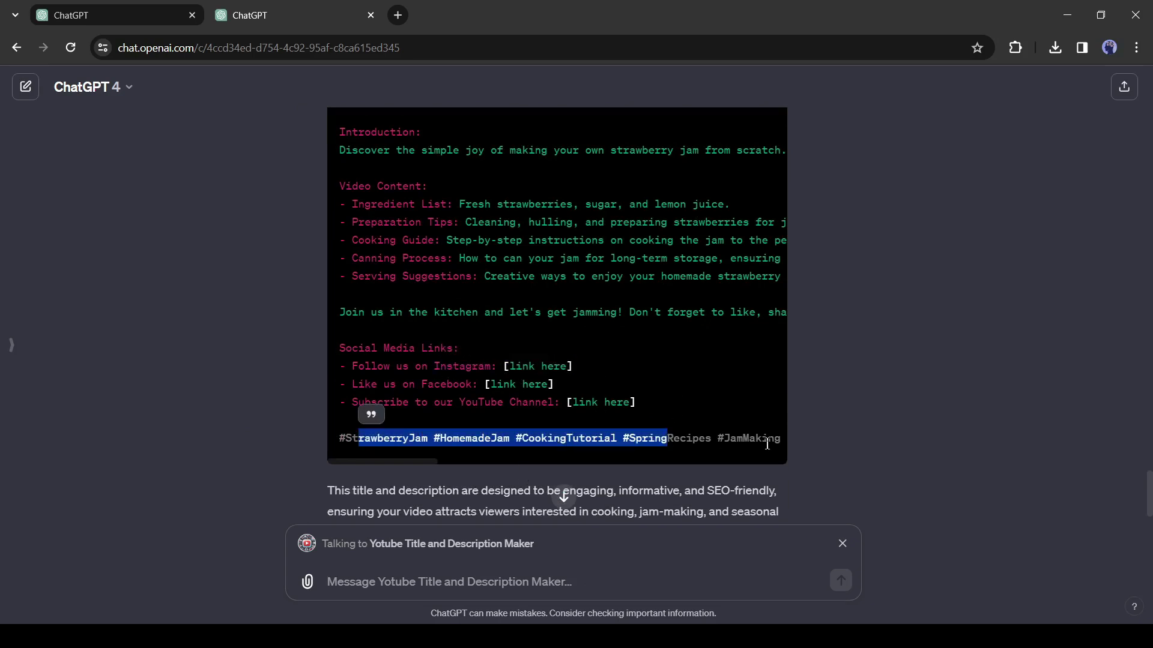
click(744, 443)
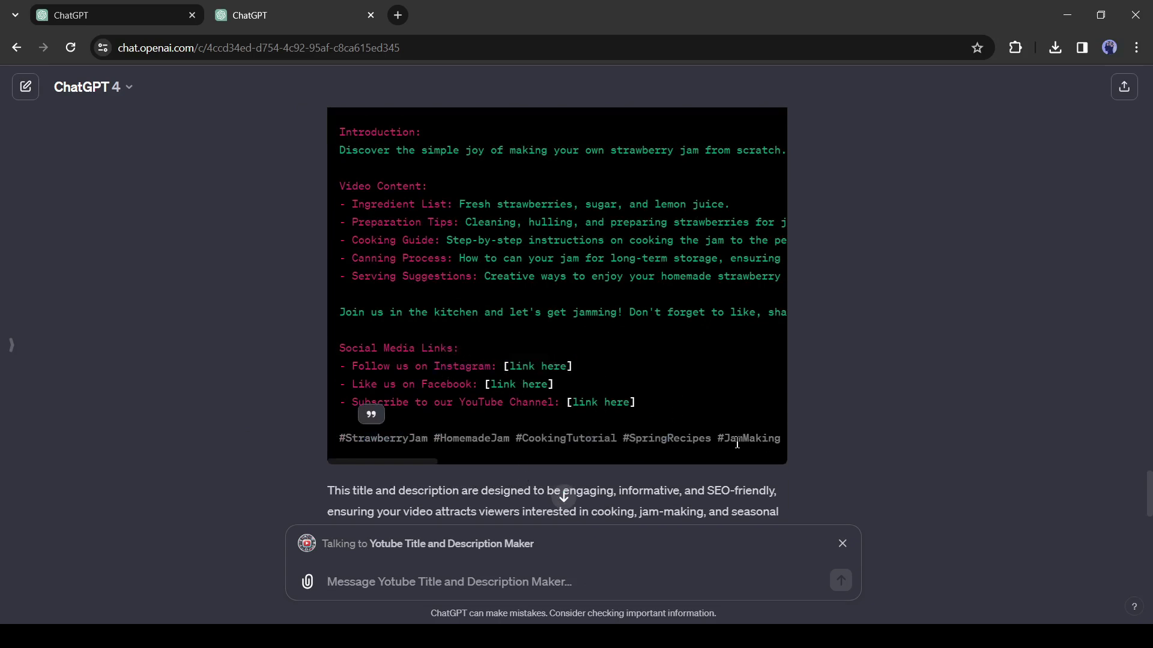
- Ask Youtube Video Meta + Tags Wizard to 'Generate tags for this video'
click(842, 544)
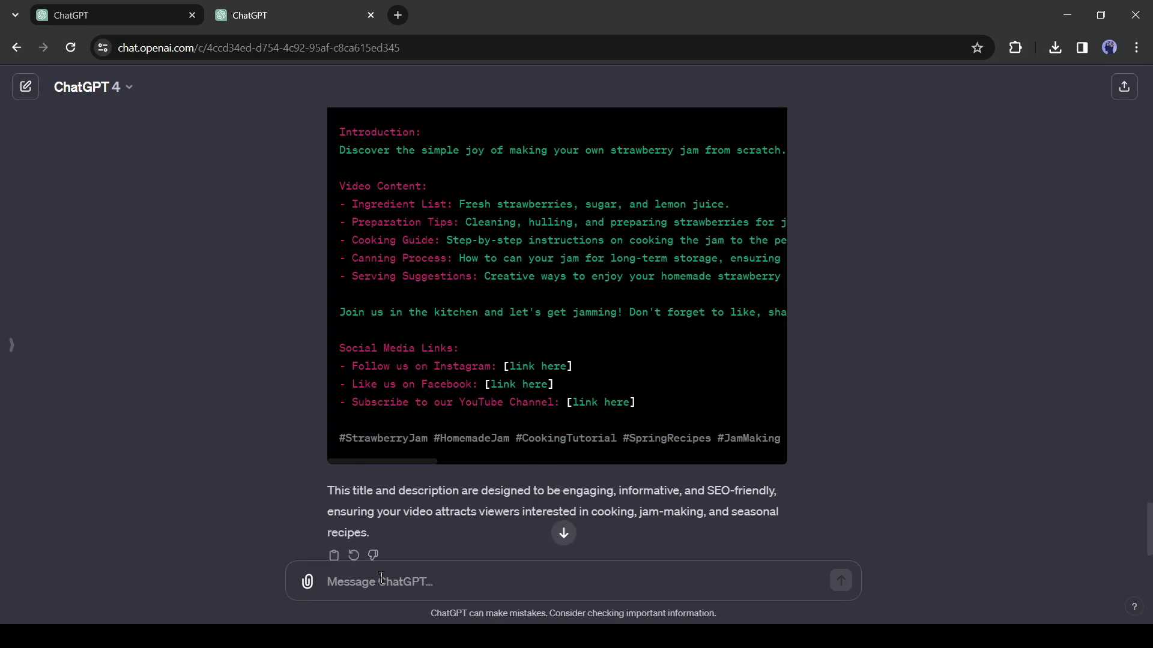
text(@)
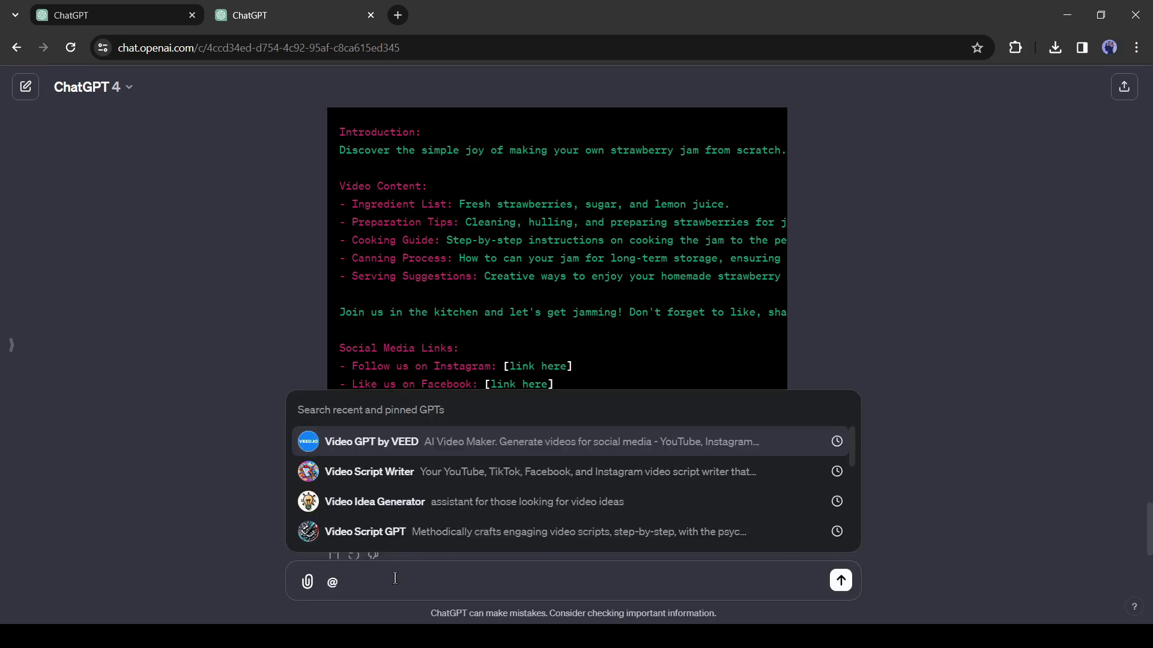
text(YouTube)
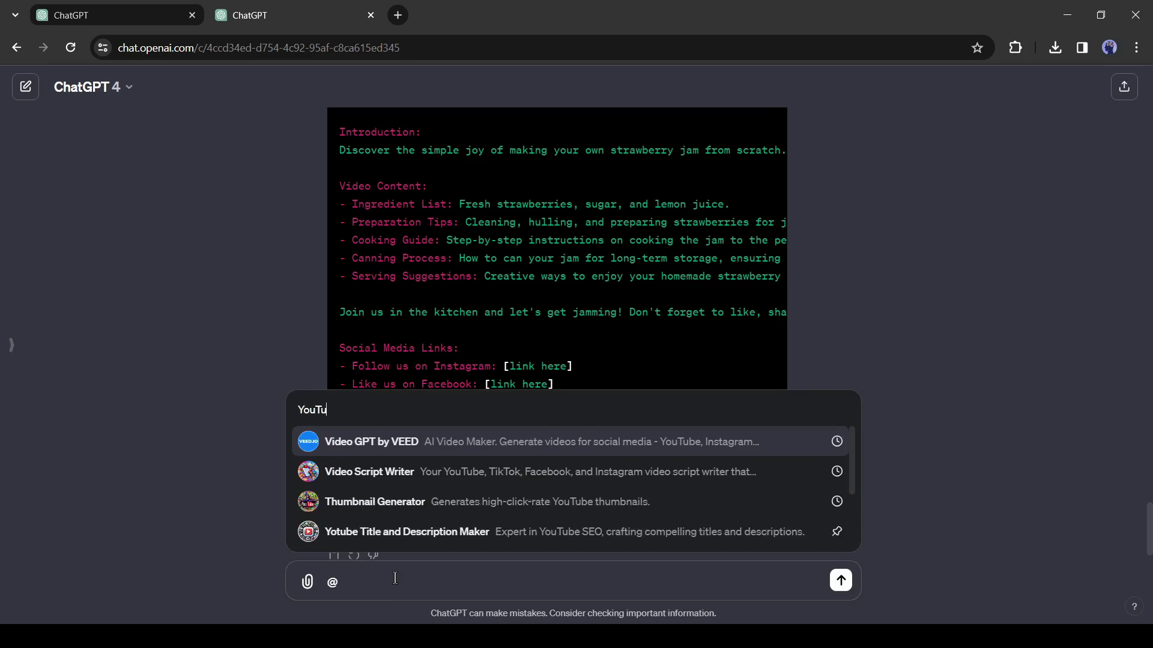
click(470, 503)
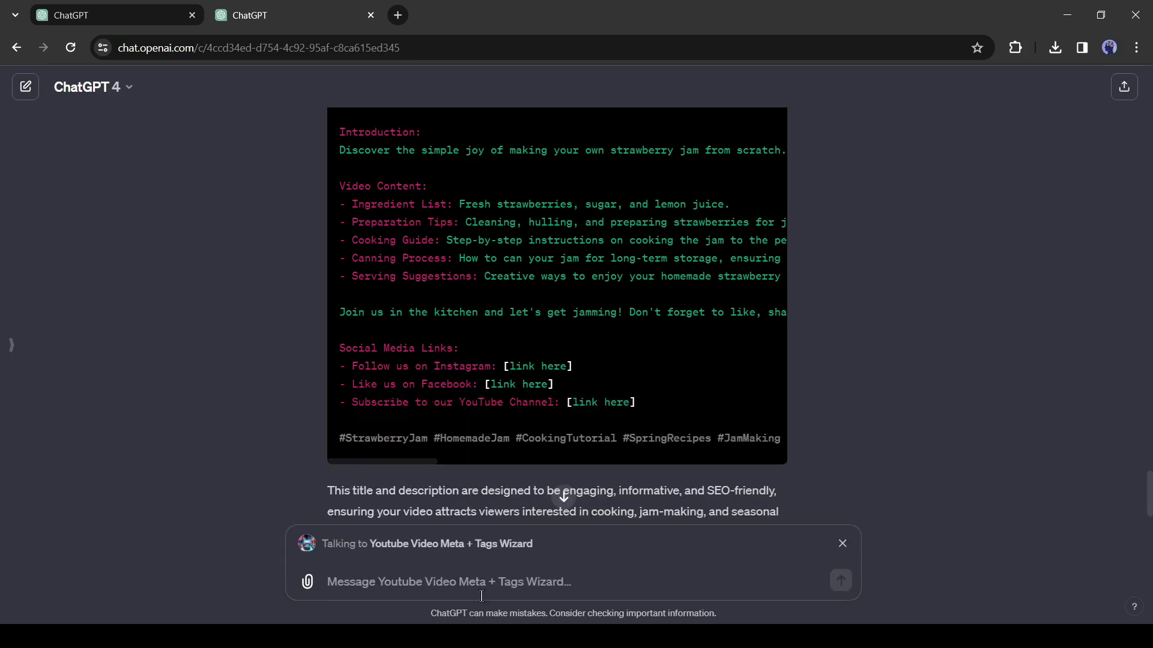
drag(379, 544, 475, 544)
click(409, 582)
text(Generate tags for this video)
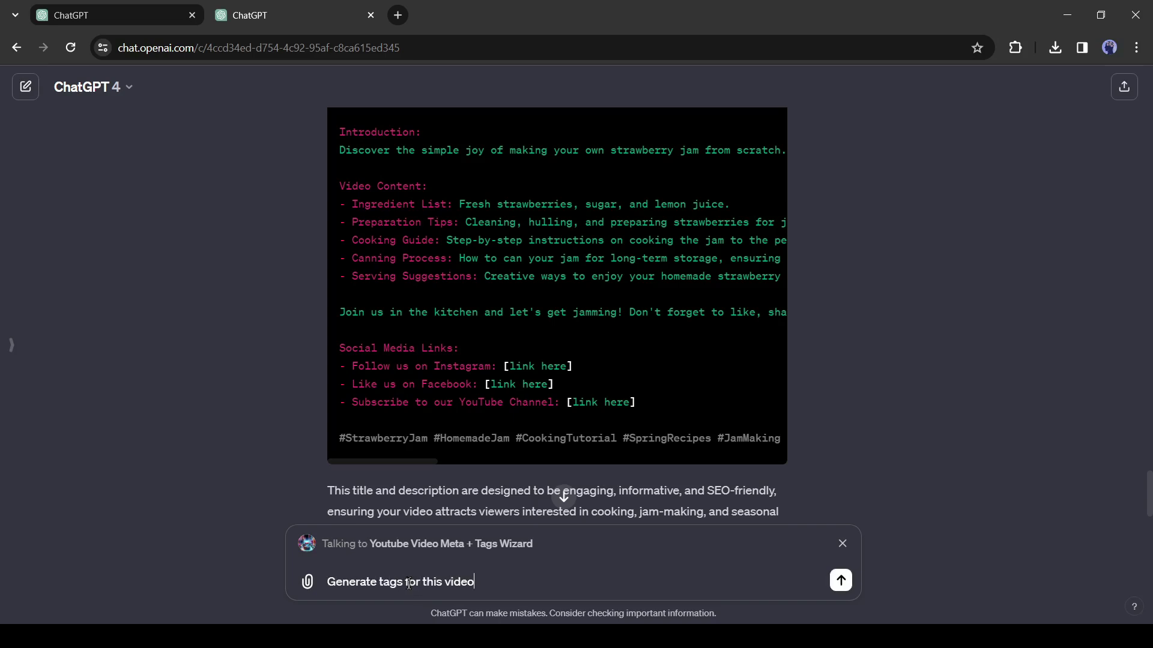
key(Return)
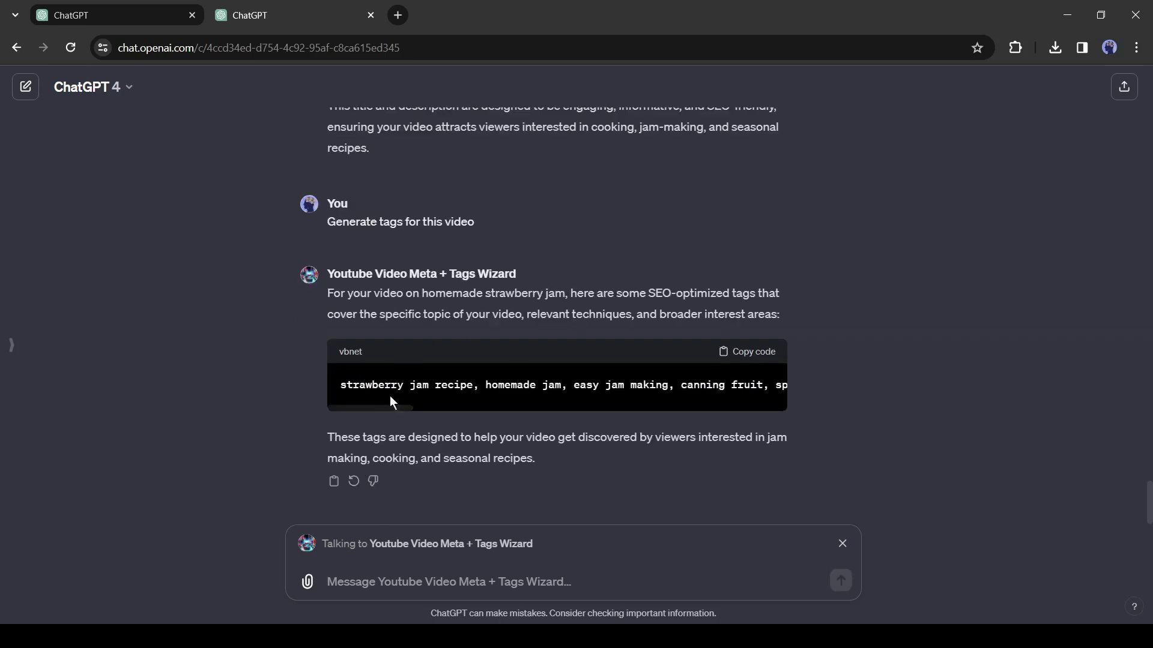
- Ask Thumbnail Expert to 'Generate a thumbnail for this video' and view the strawberry jam image full size
drag(386, 409, 763, 410)
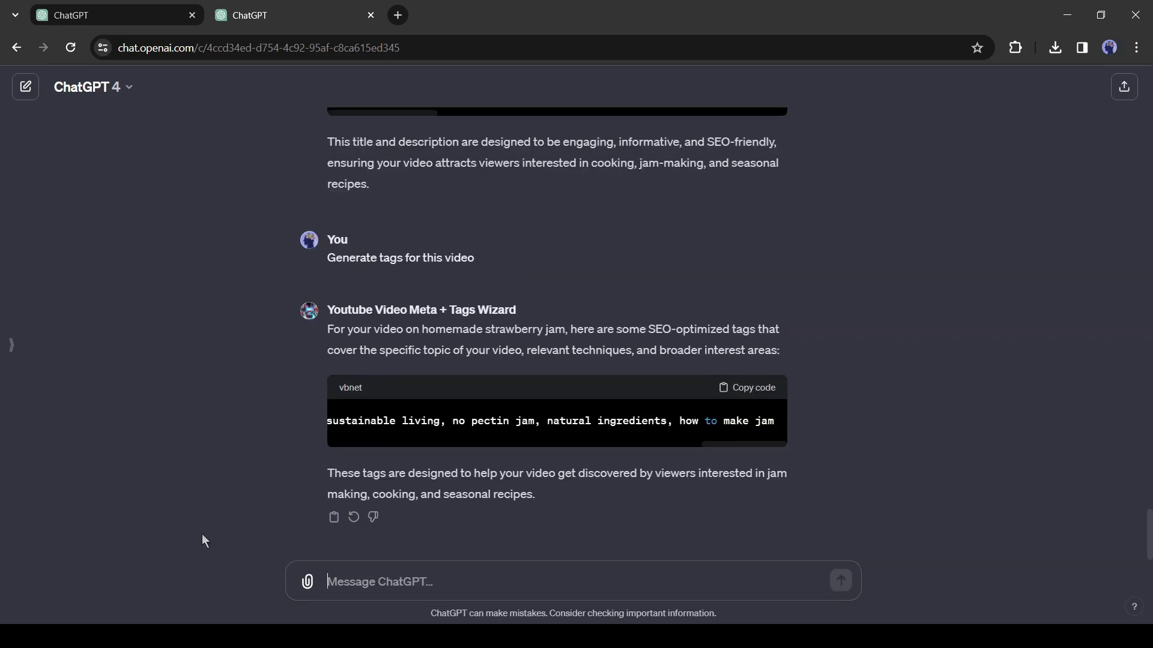
click(376, 580)
text(@)
text(thu)
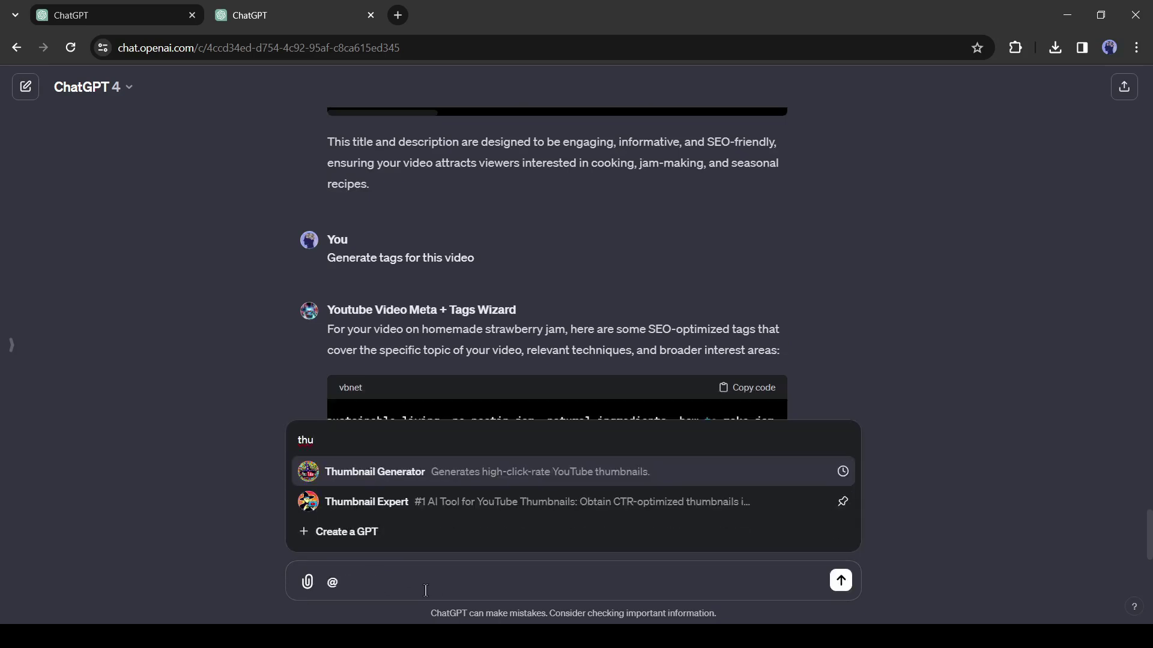
click(509, 509)
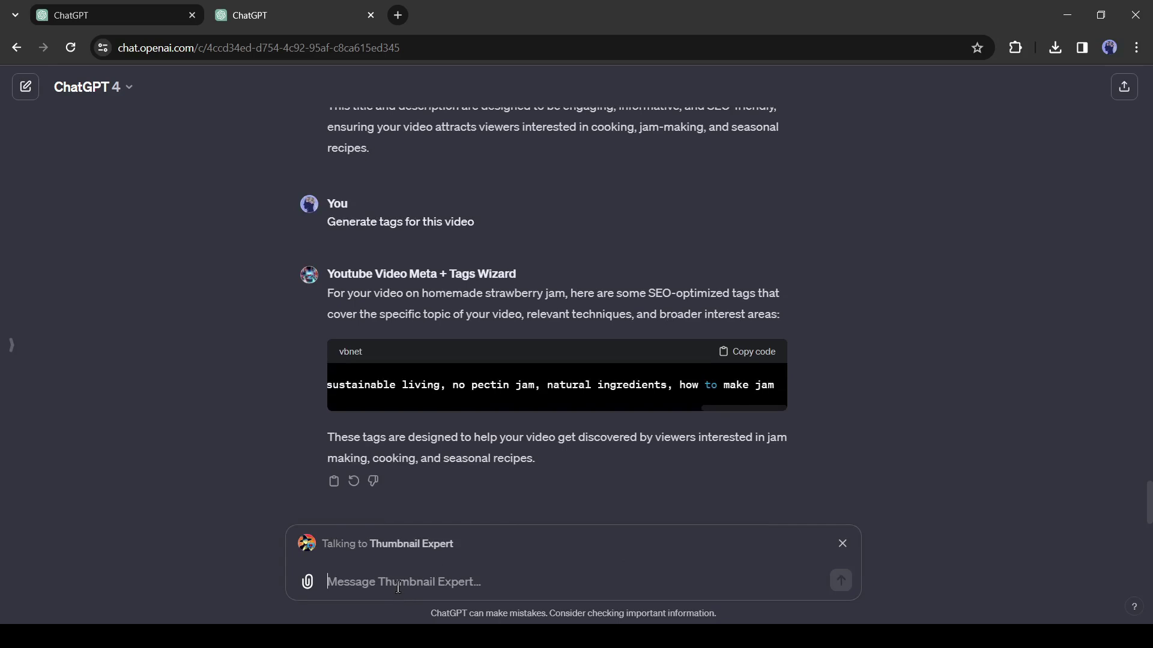
text(Generate a thumbnail for)
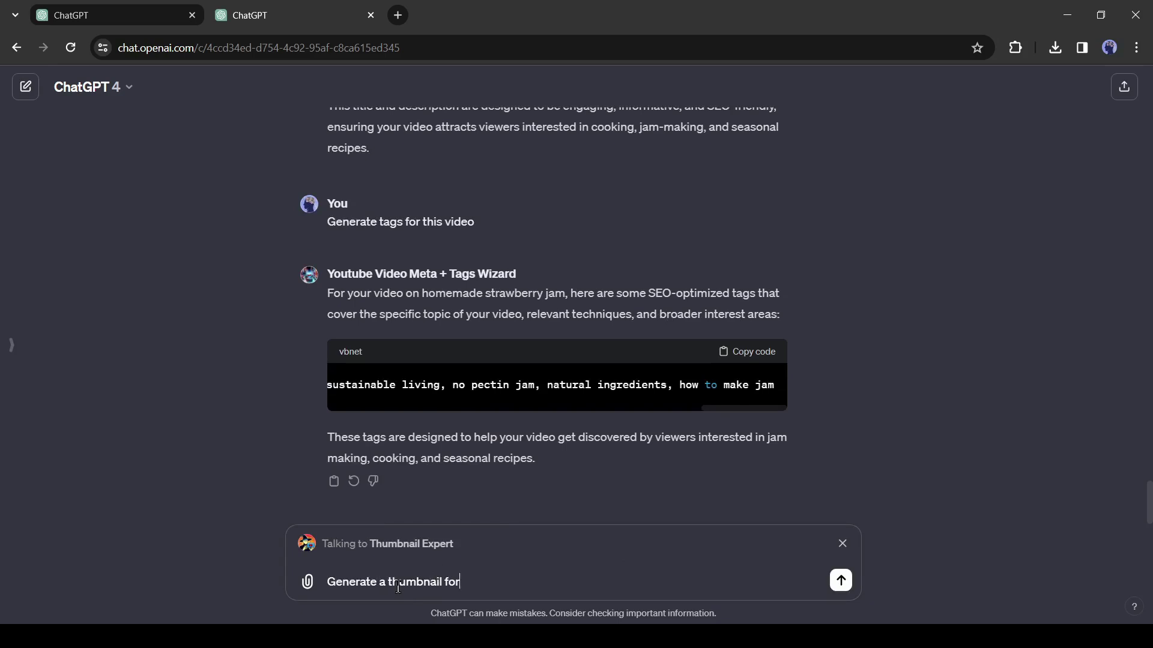
text( this video)
key(Return)
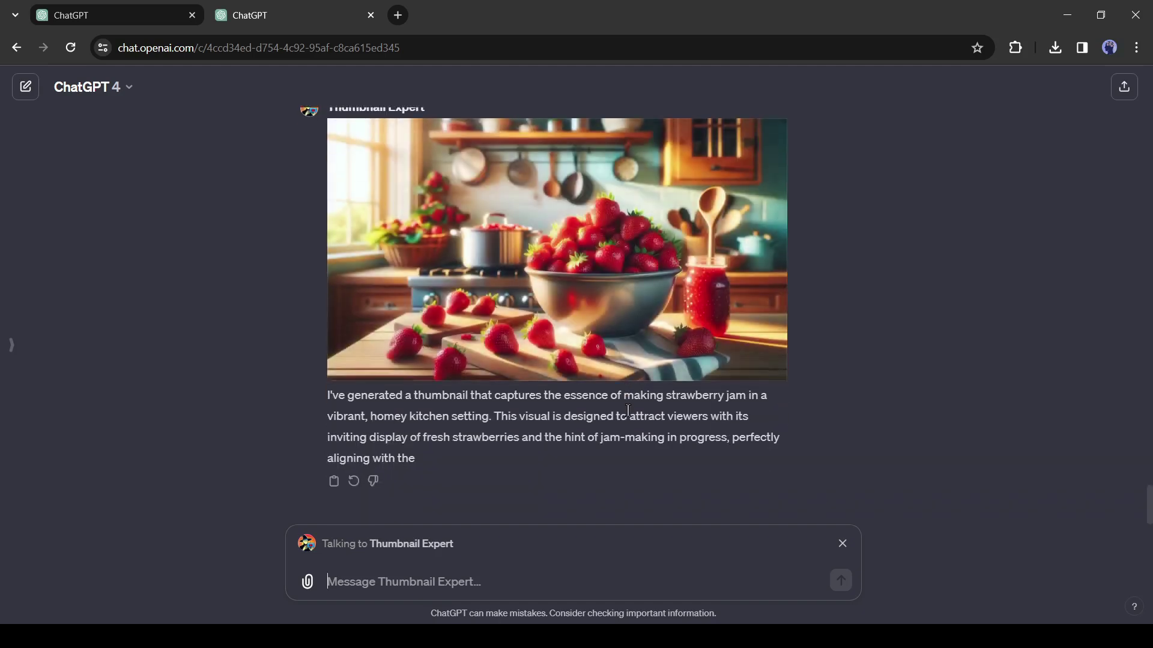
scroll(650, 407, up, 3)
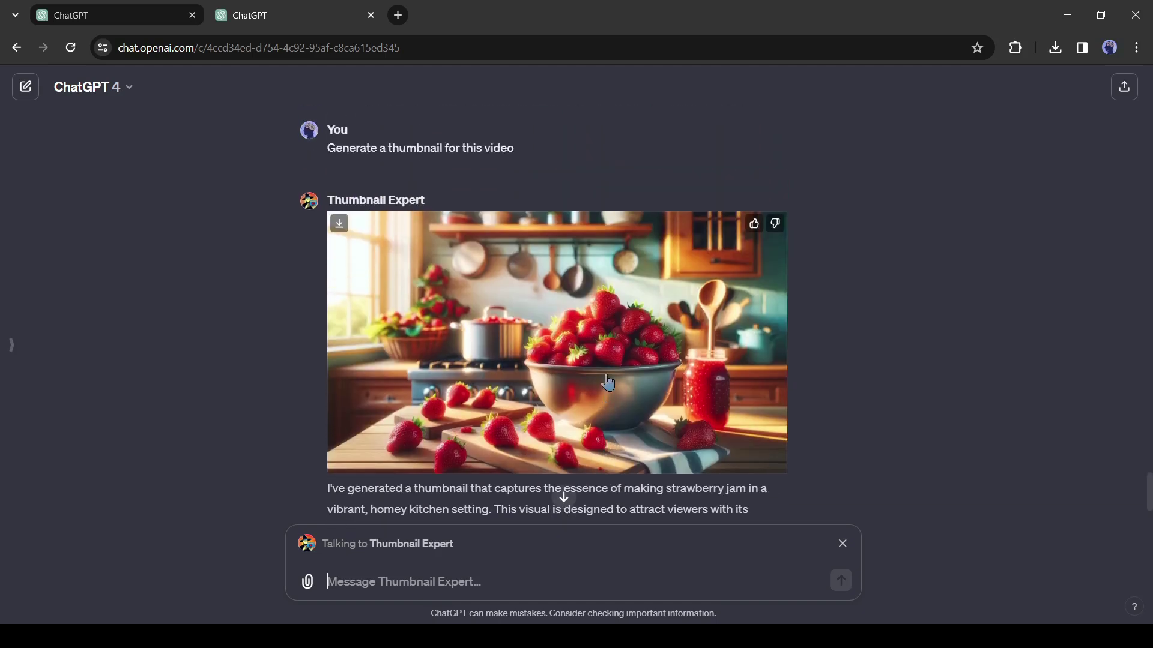
click(485, 334)
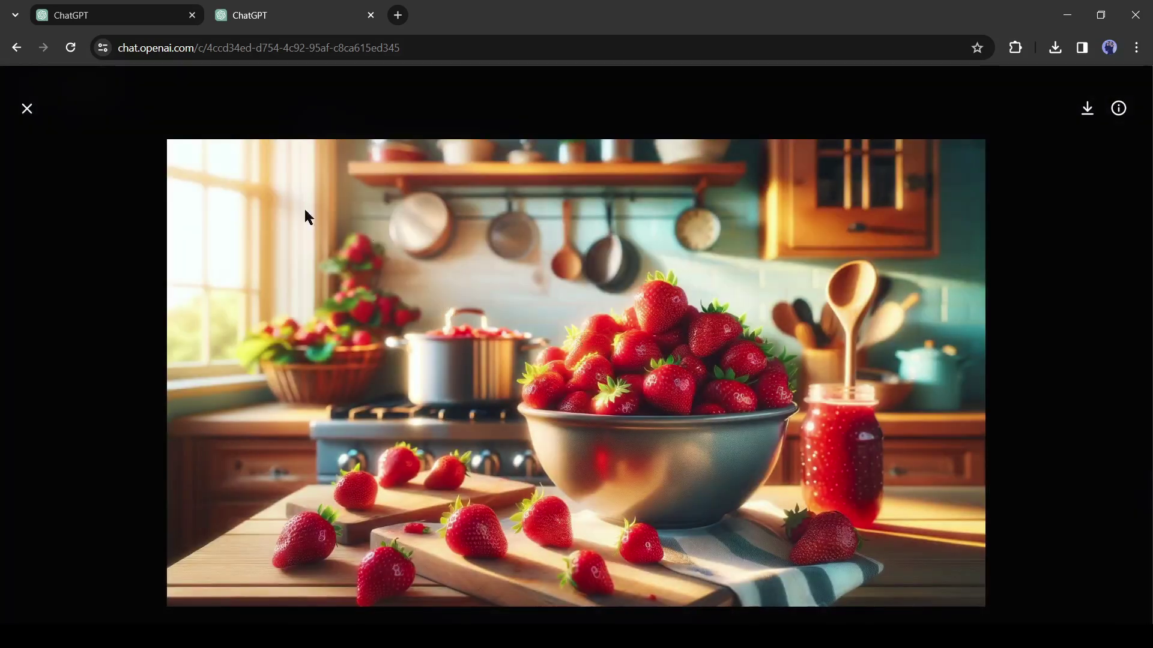
- Send Thumbnail Expert 'Create a thumbnail for this video.' to get a second jam-jar thumbnail
click(27, 109)
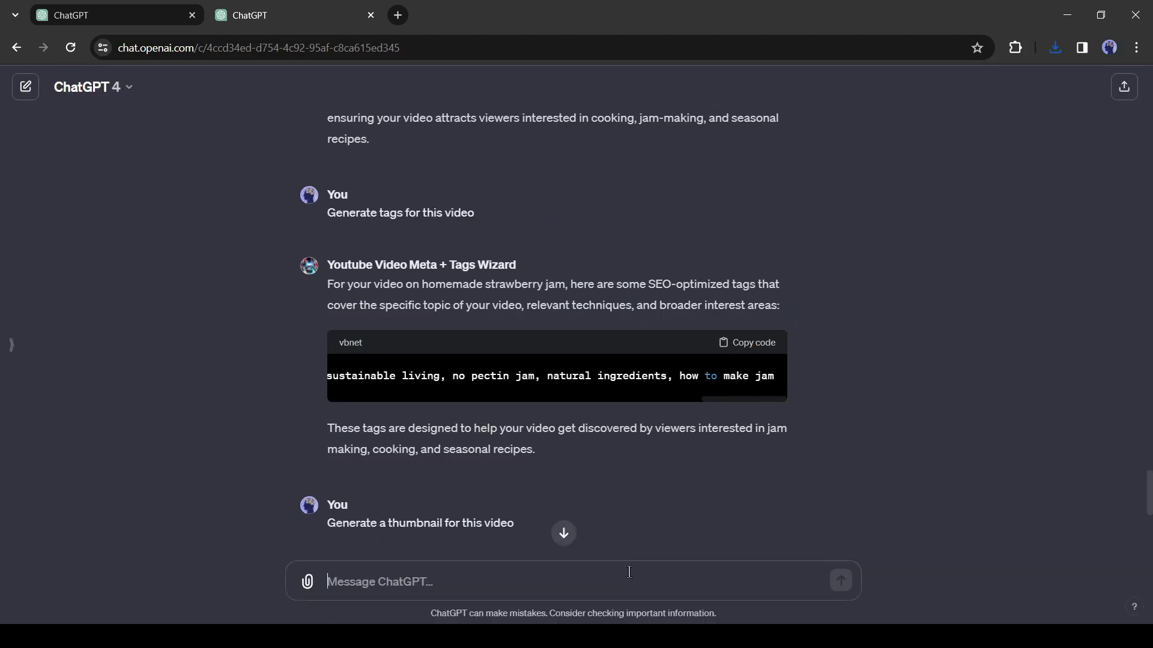
text(@Thumbnail)
key(Return)
text(Create a thumbnail for this video.)
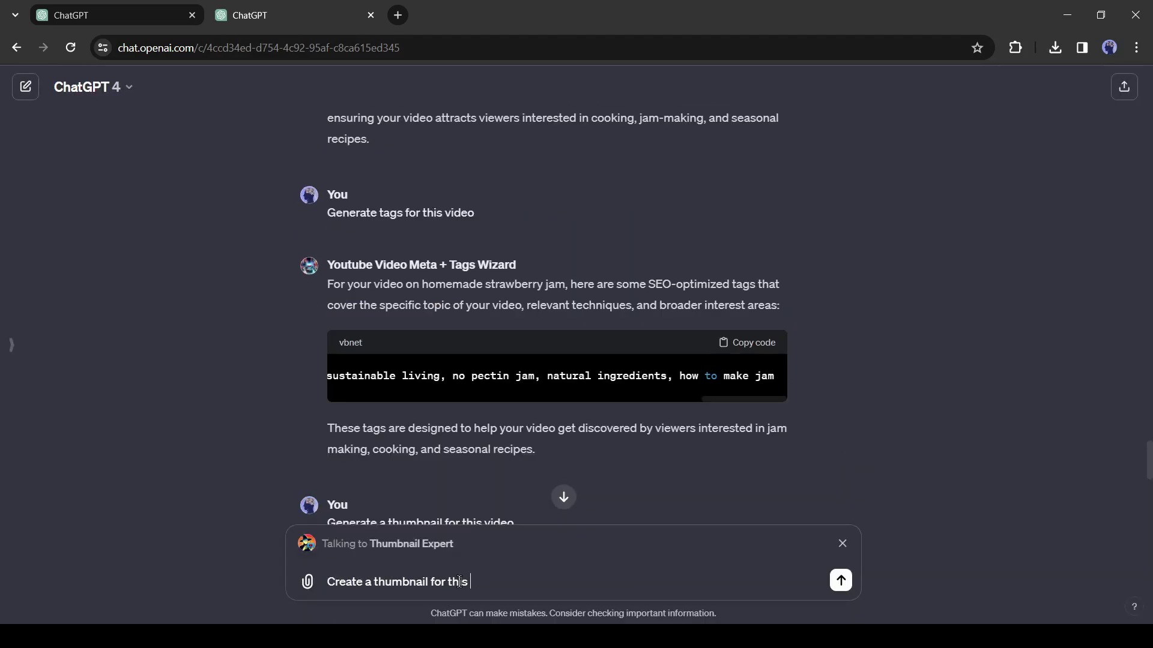
key(Return)
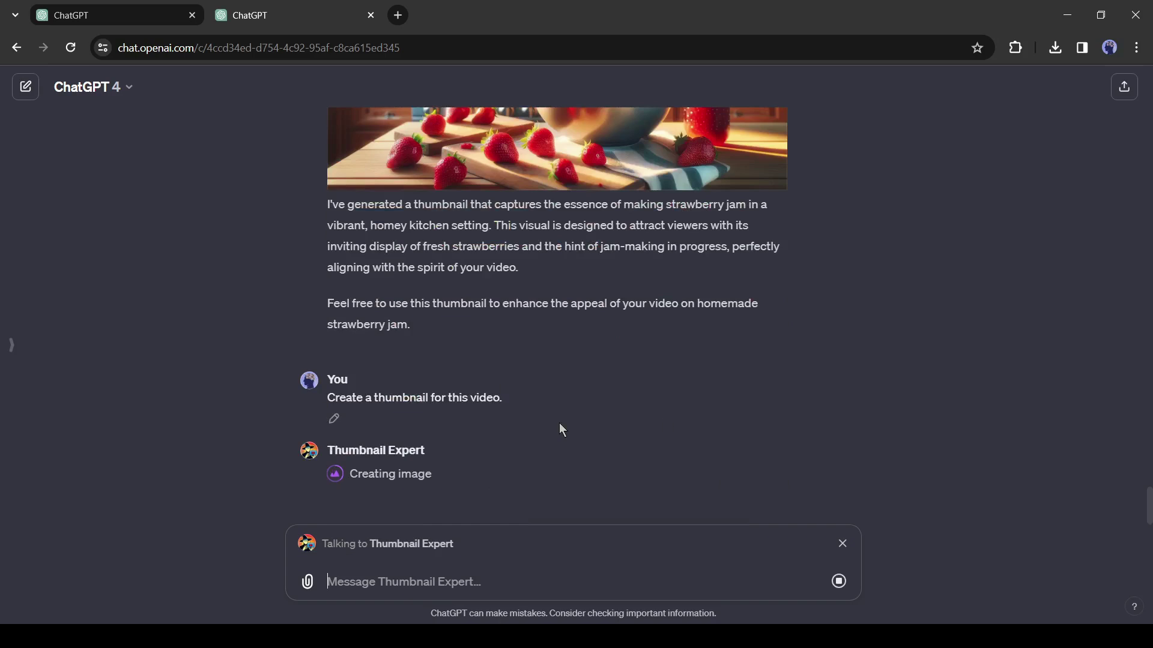
scroll(475, 438, up, 3)
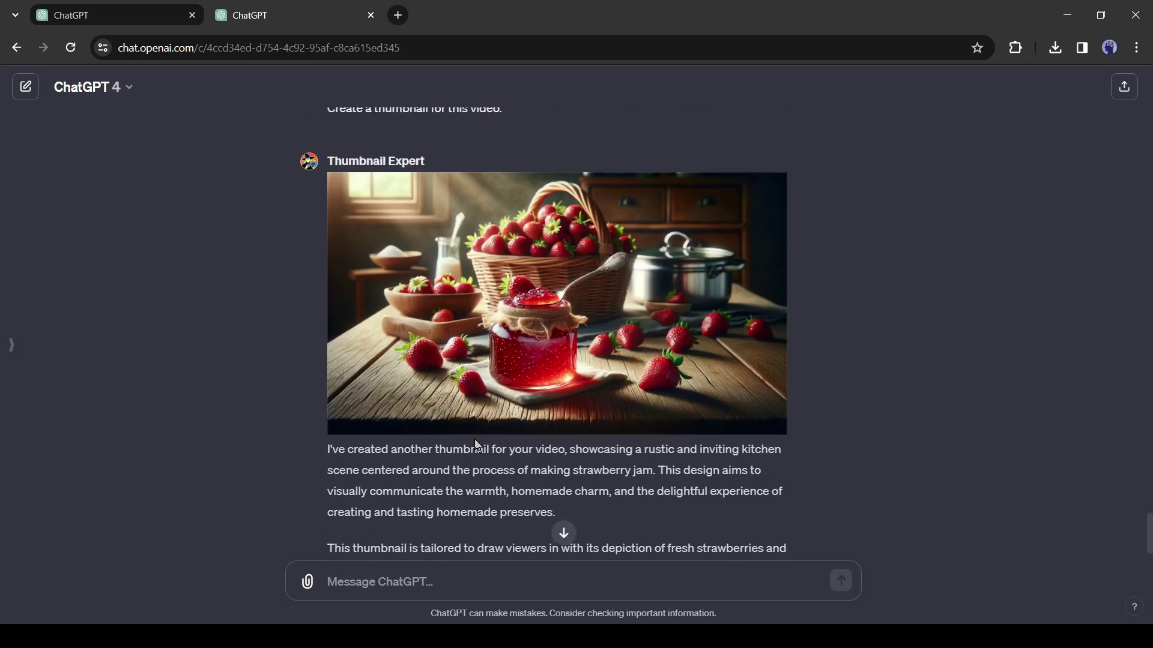
scroll(540, 398, up, 7)
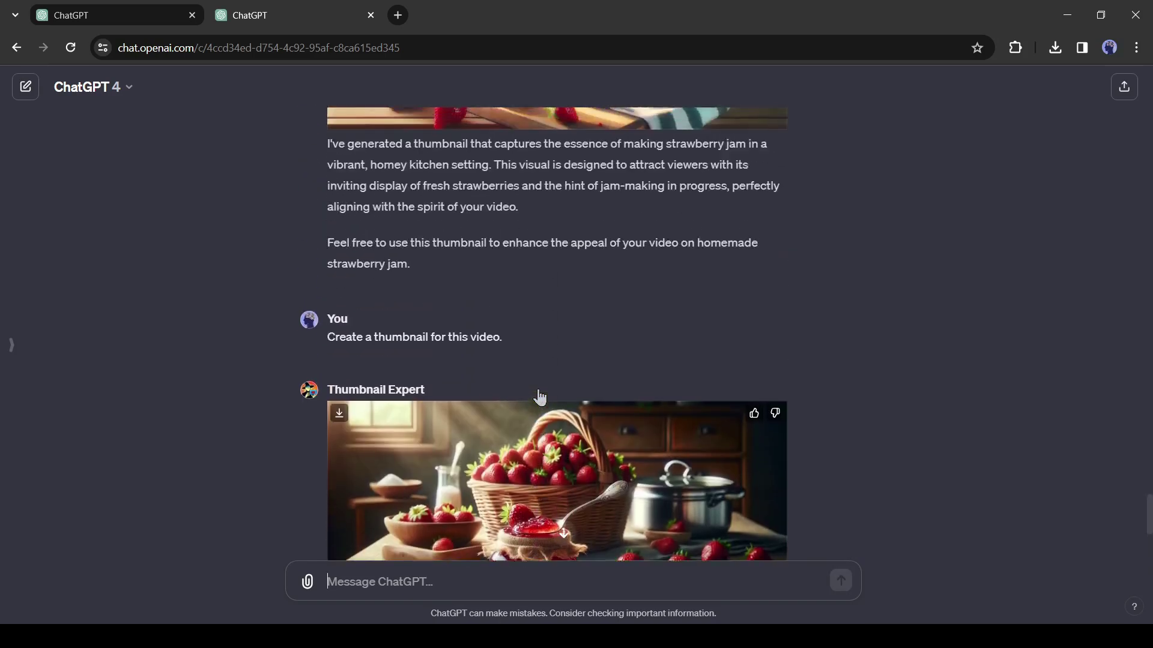
scroll(540, 397, down, 10)
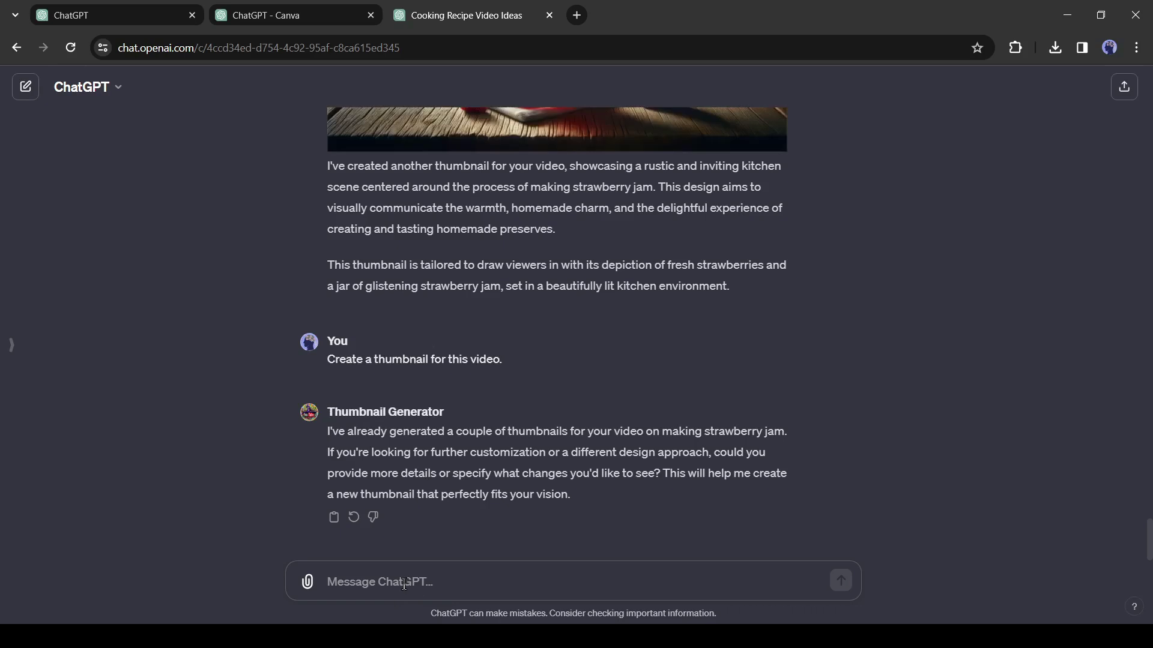
- Ask the Canva GPT to 'Generate a Thumbnail for this video' and allow its action
text(@Ca)
click(474, 532)
text(Generate a Thumbnail for this video)
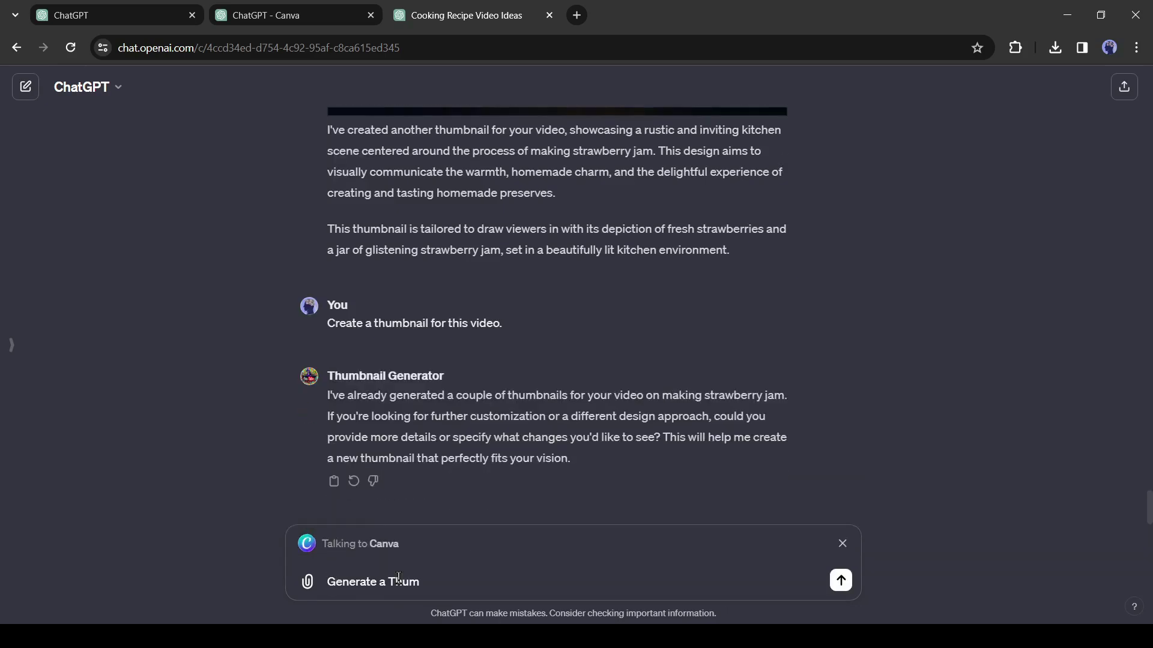
key(Return)
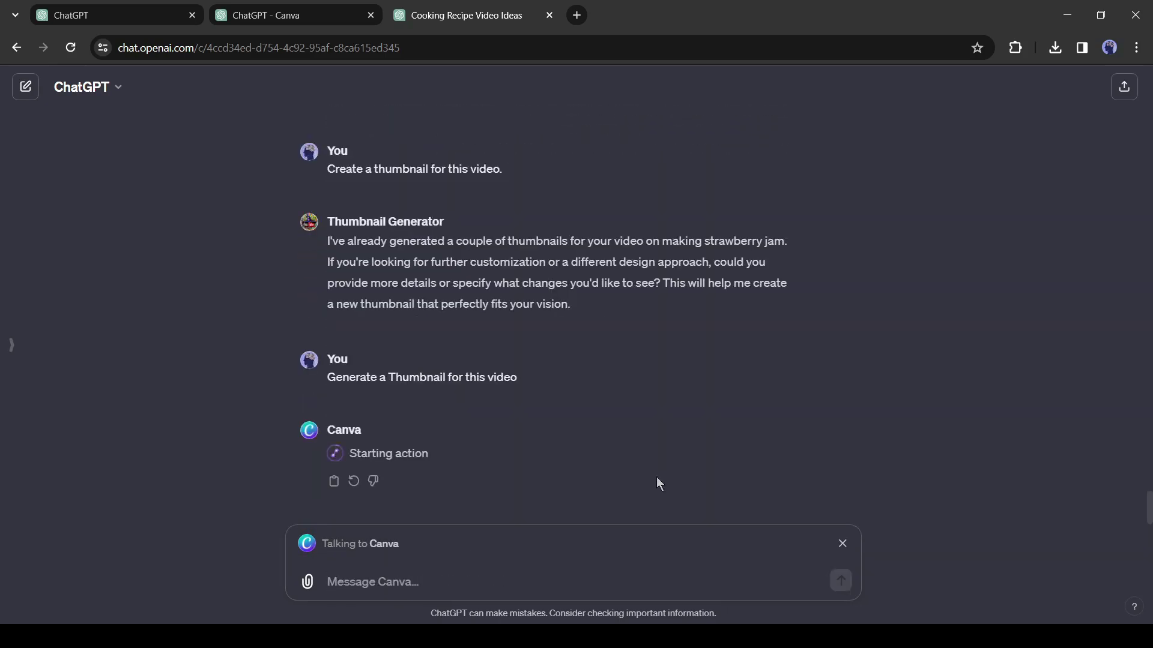
click(348, 449)
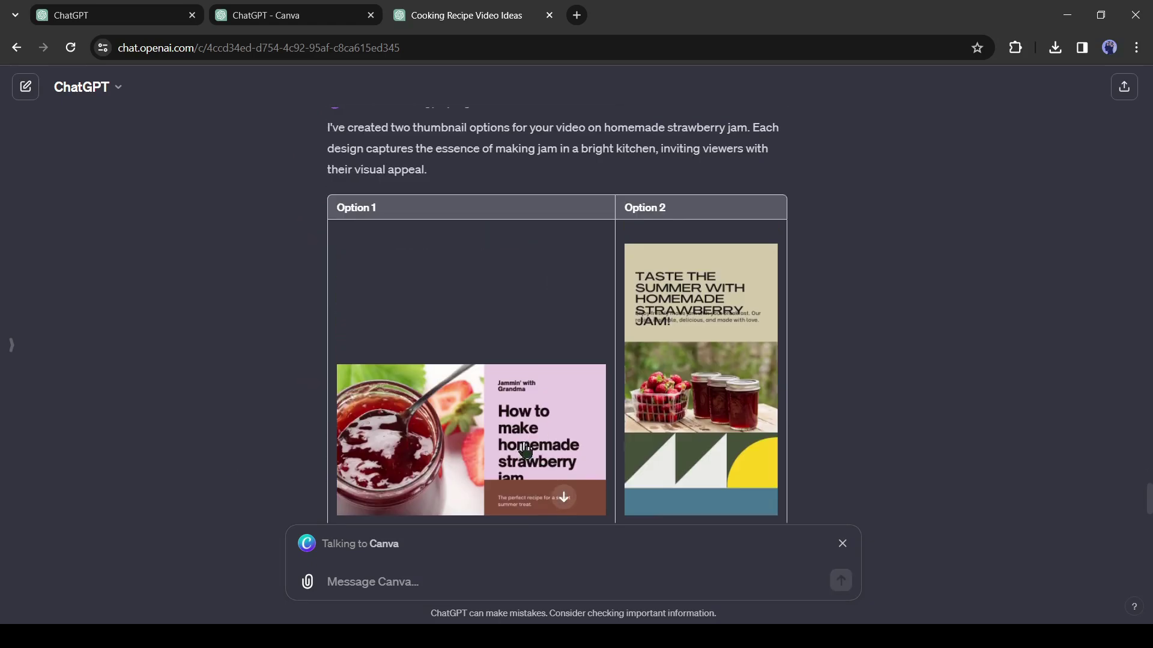
- Open the Option 1 'How to make homemade strawberry jam' thumbnail in the Canva editor
click(480, 341)
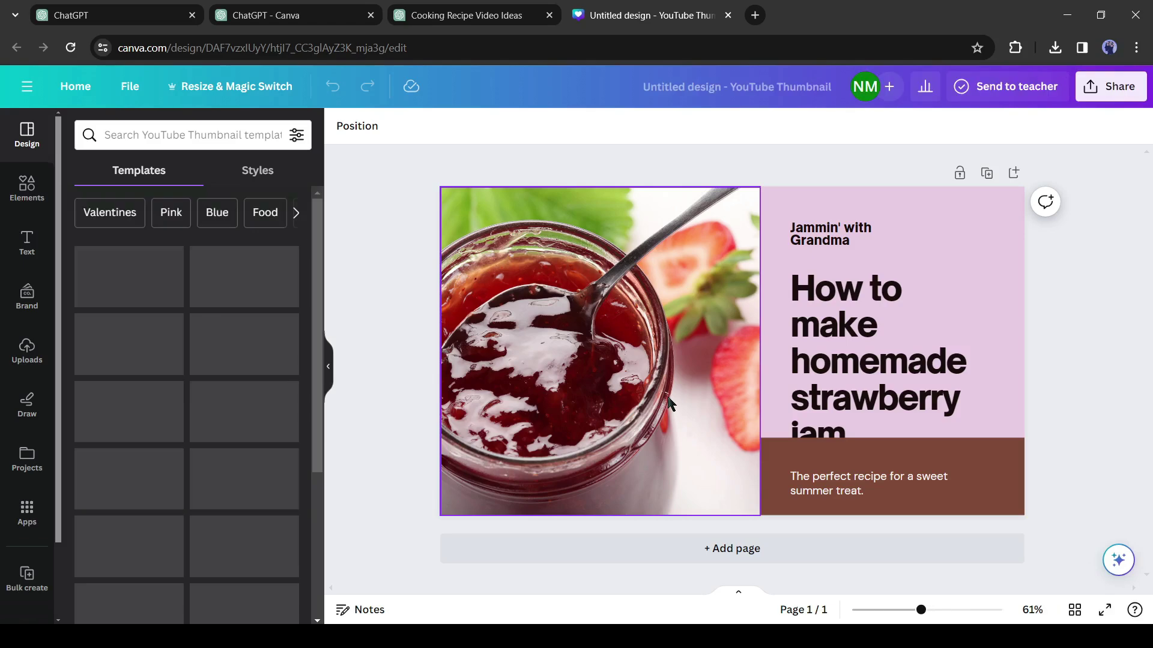